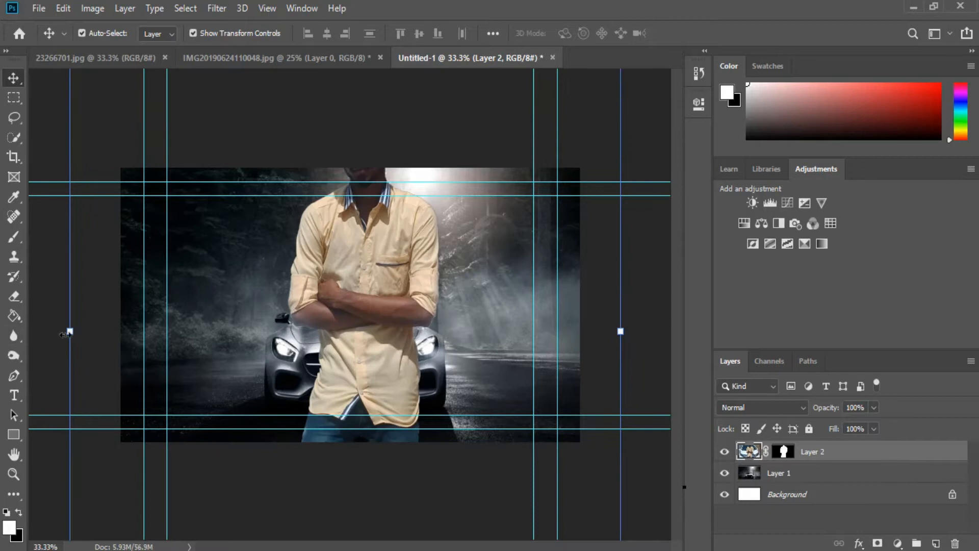
- Scale the person layer down to about 29% and position him standing in front of the car's bonnet
drag(70, 332, 491, 332)
drag(566, 322, 368, 335)
drag(431, 200, 455, 148)
drag(380, 286, 354, 274)
drag(429, 161, 434, 148)
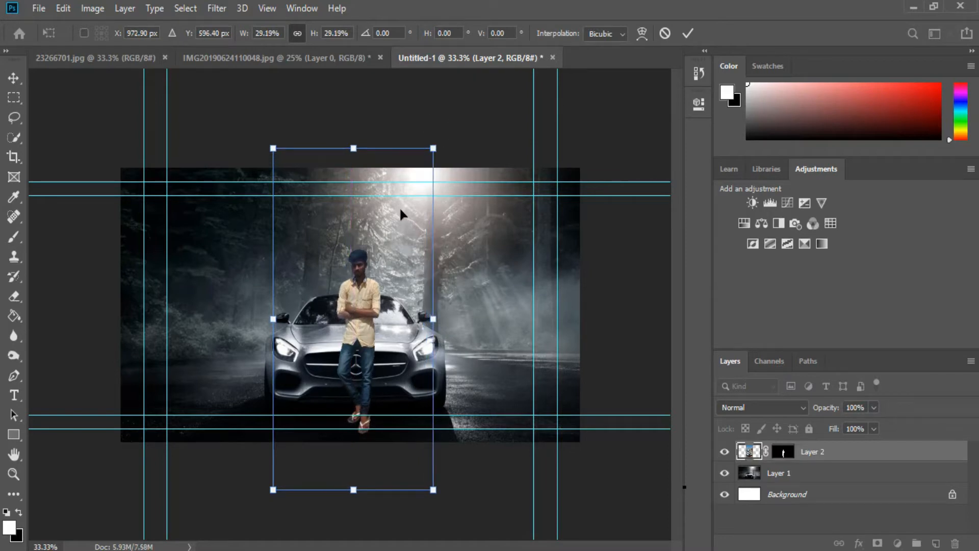
drag(400, 206, 399, 211)
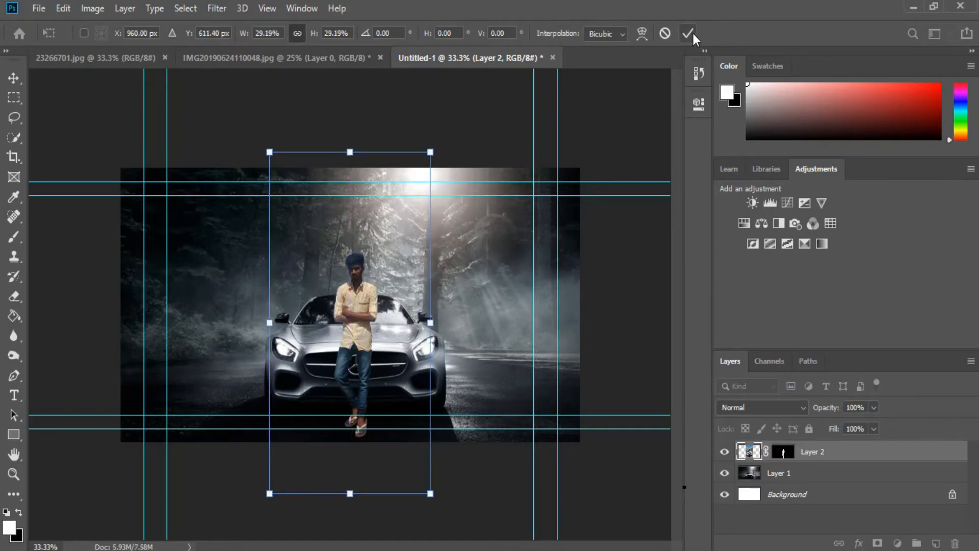
click(689, 34)
- Add a Curves adjustment above Layer 1, pulling the curve down to darken the background
click(793, 473)
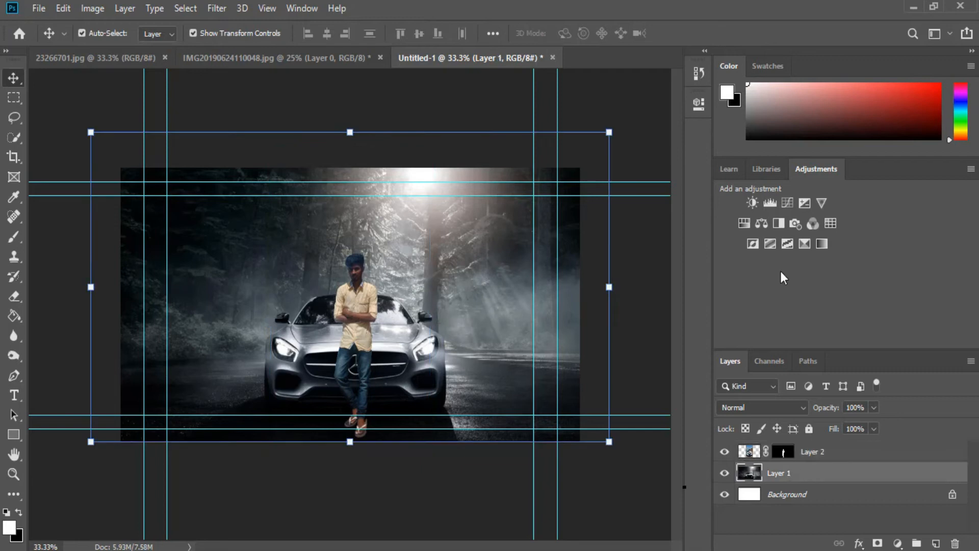
click(786, 201)
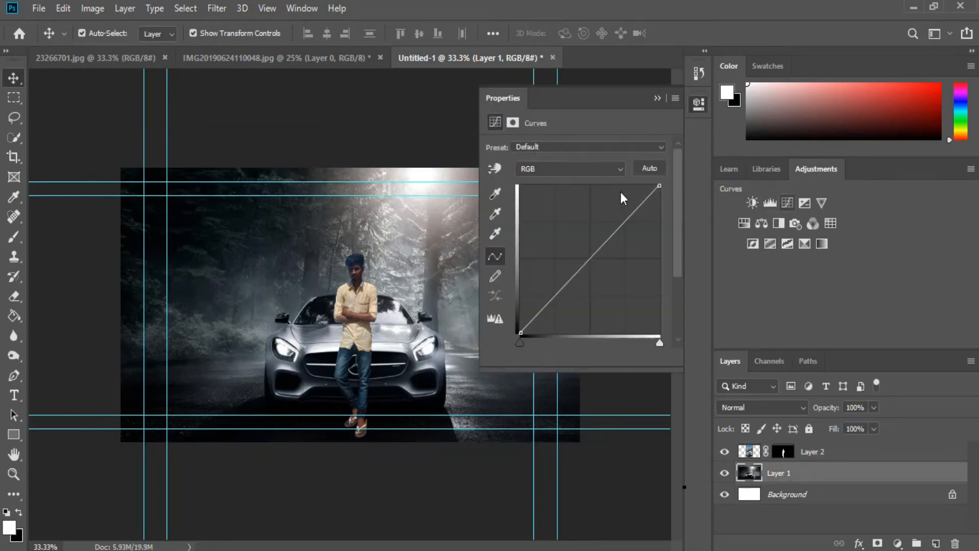
drag(595, 257, 604, 274)
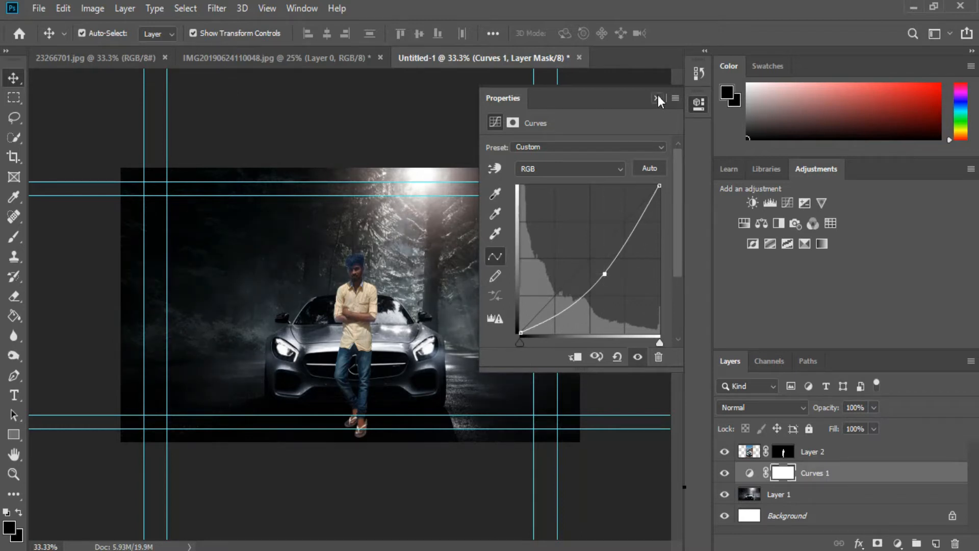
click(657, 98)
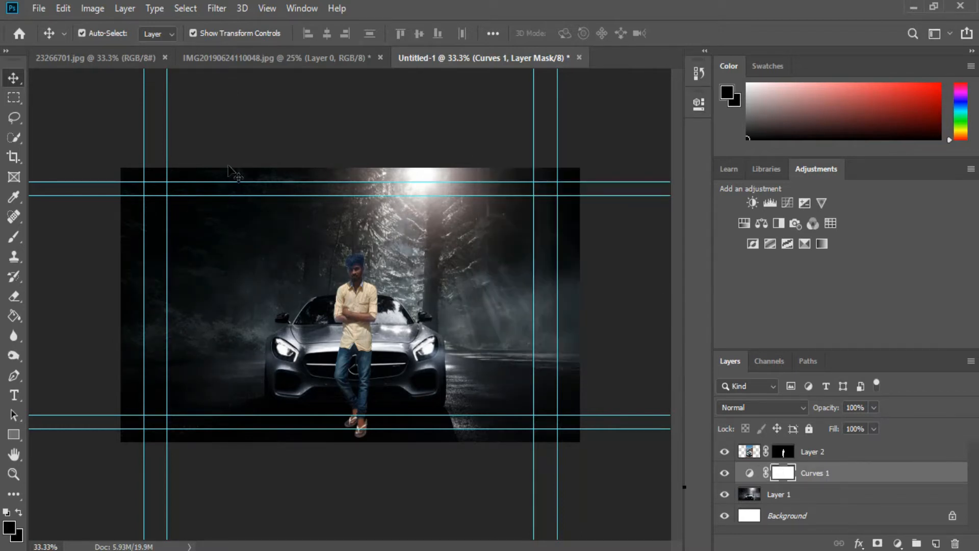
- Paint black with the Brush on the Curves mask over the centre to keep the car and person area bright
click(15, 236)
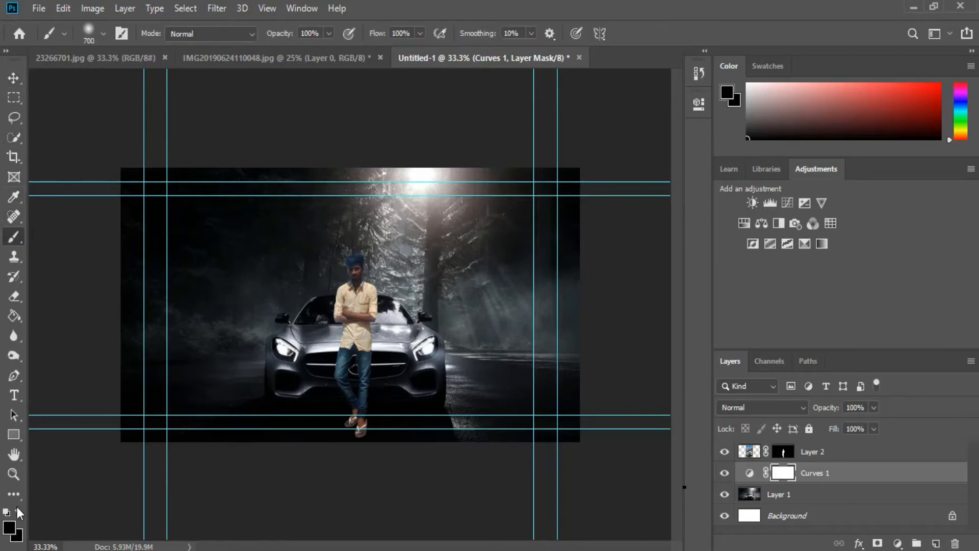
click(9, 530)
click(604, 100)
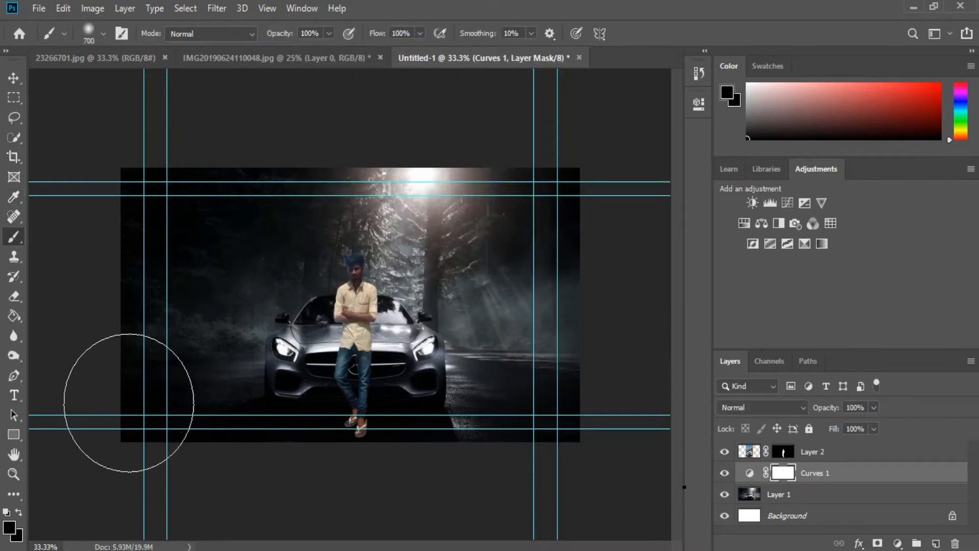
mouse_move(364, 268)
mouse_down()
mouse_move(317, 258)
mouse_move(498, 332)
mouse_move(324, 353)
mouse_move(376, 297)
mouse_move(376, 271)
mouse_move(389, 301)
mouse_move(371, 334)
mouse_up()
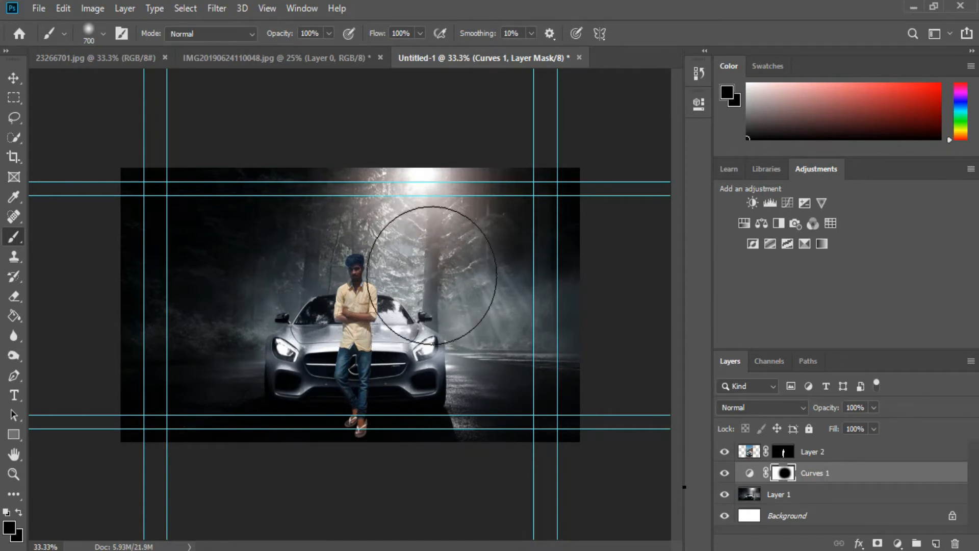
- Add a Color Balance adjustment with midtones set to -14 cyan-red, -18 magenta-green and -52 yellow-blue
key(v)
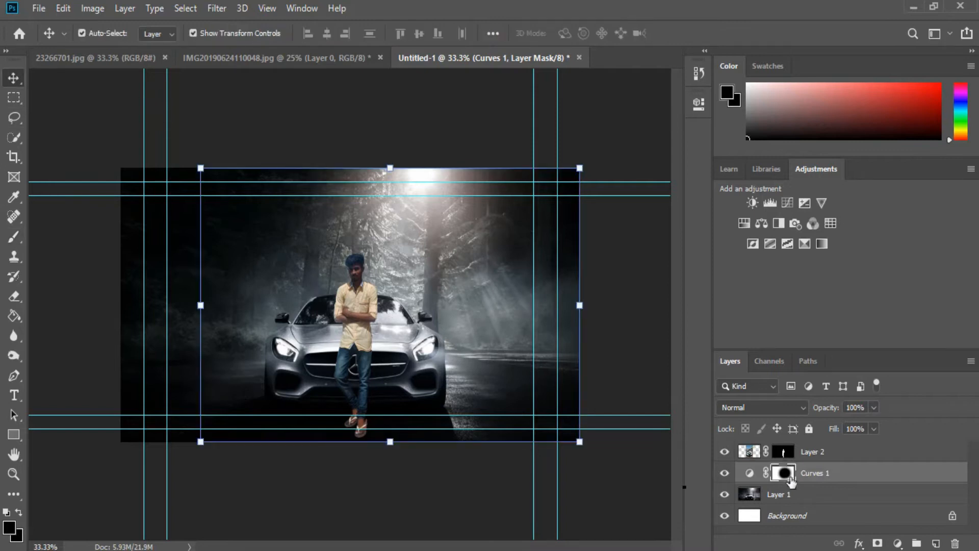
click(762, 222)
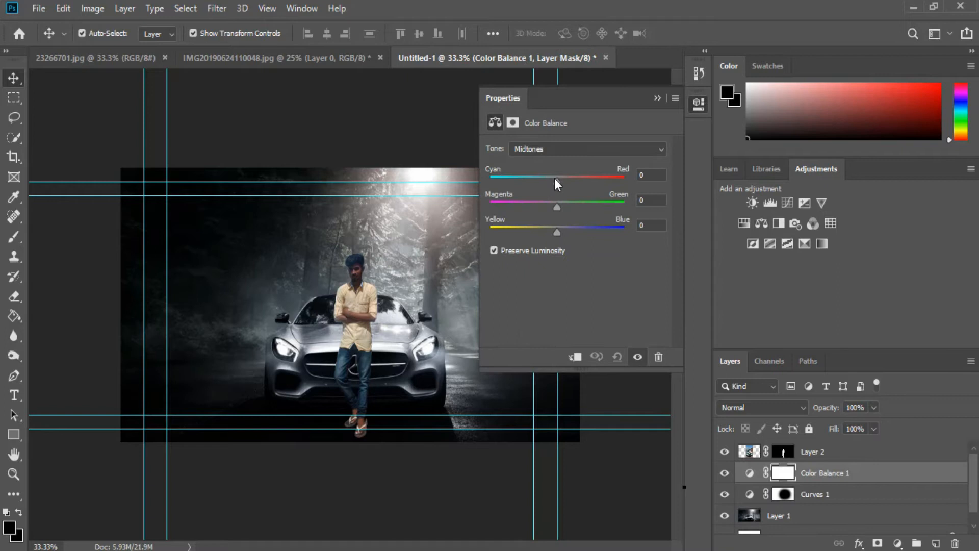
drag(546, 178, 522, 228)
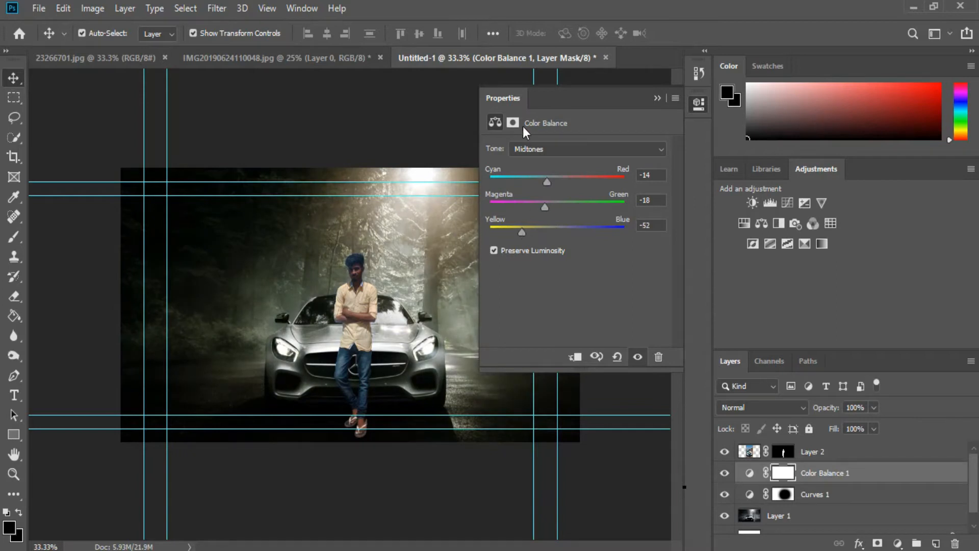
drag(547, 181, 555, 183)
click(653, 97)
- On a new empty layer, paint a large orange #f27b3a glow above the person's head with the Brush
key(ctrl+1)
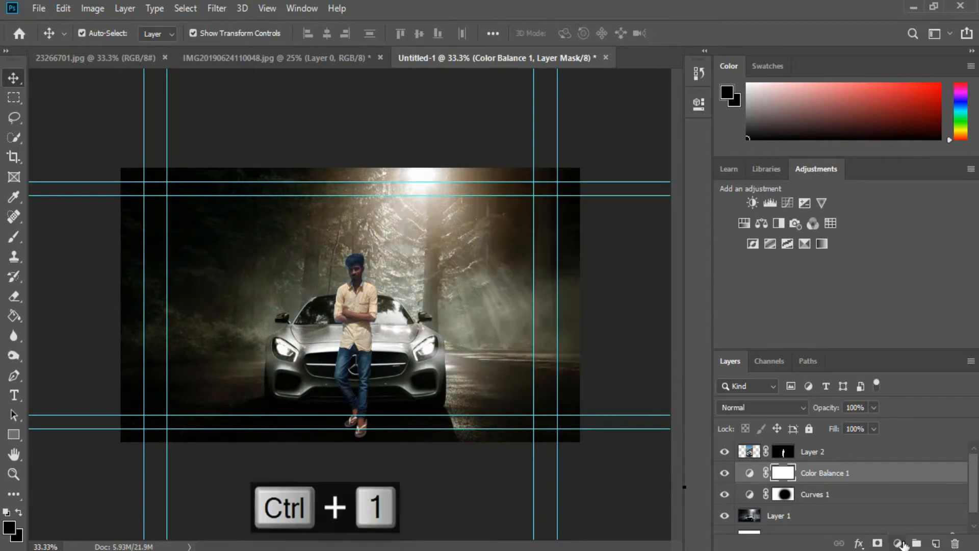
click(936, 545)
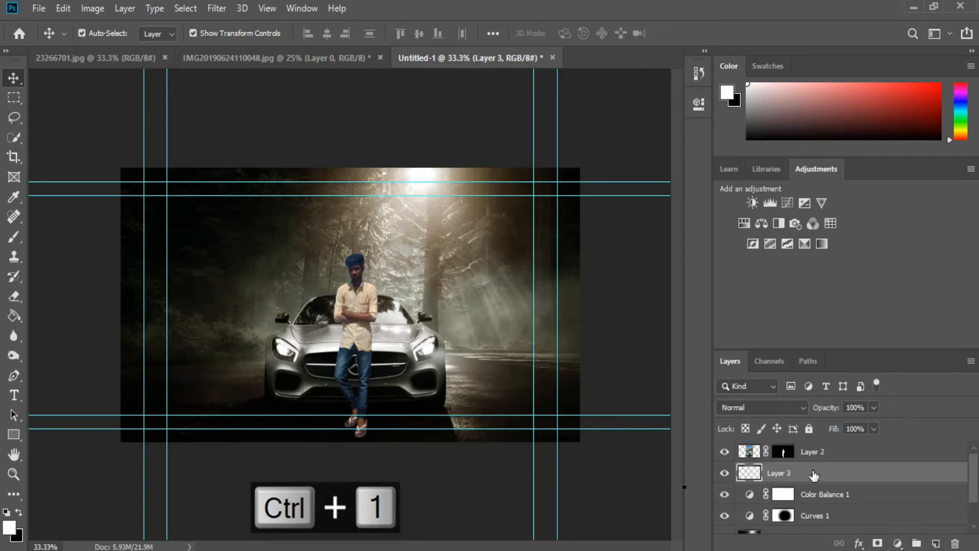
key(x)
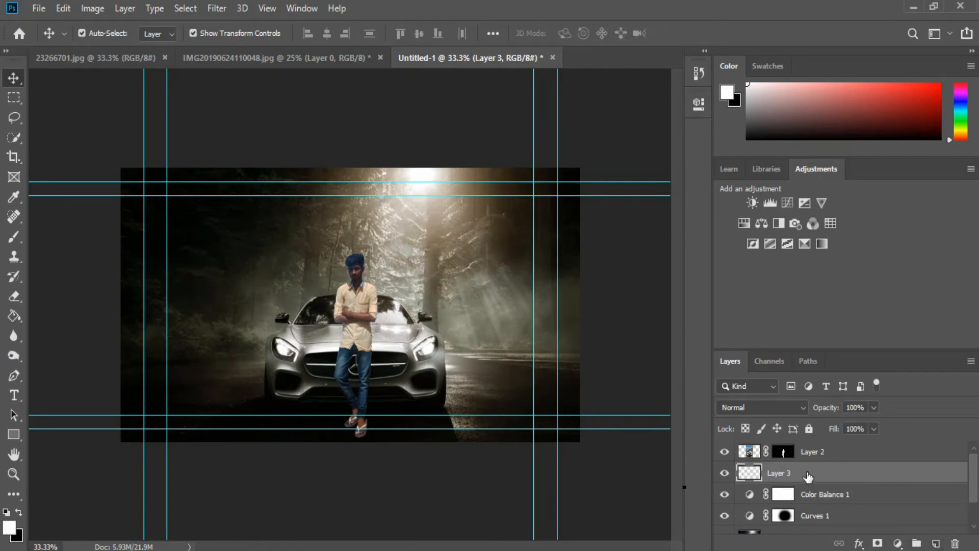
click(20, 236)
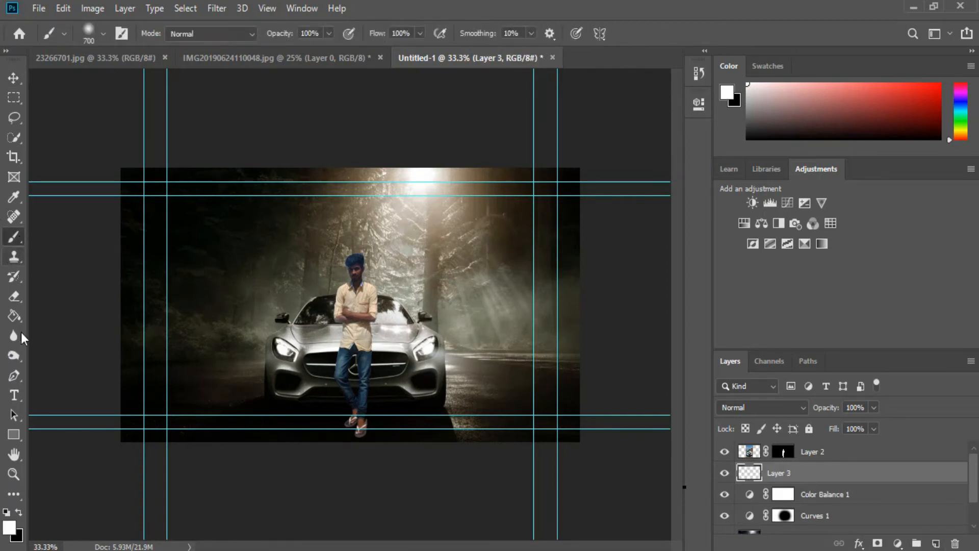
click(18, 535)
click(498, 287)
mouse_move(438, 110)
mouse_down()
mouse_move(421, 112)
mouse_move(442, 112)
mouse_up()
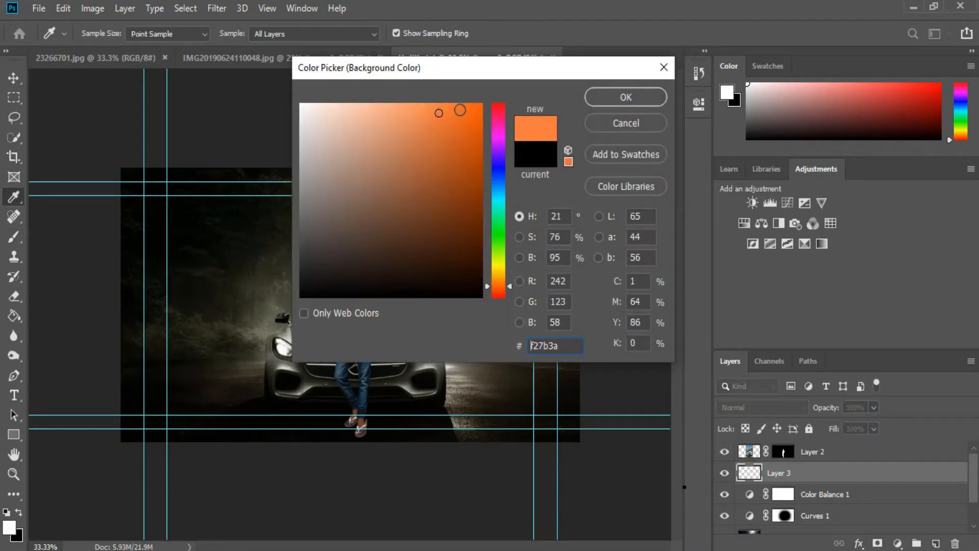
key(Return)
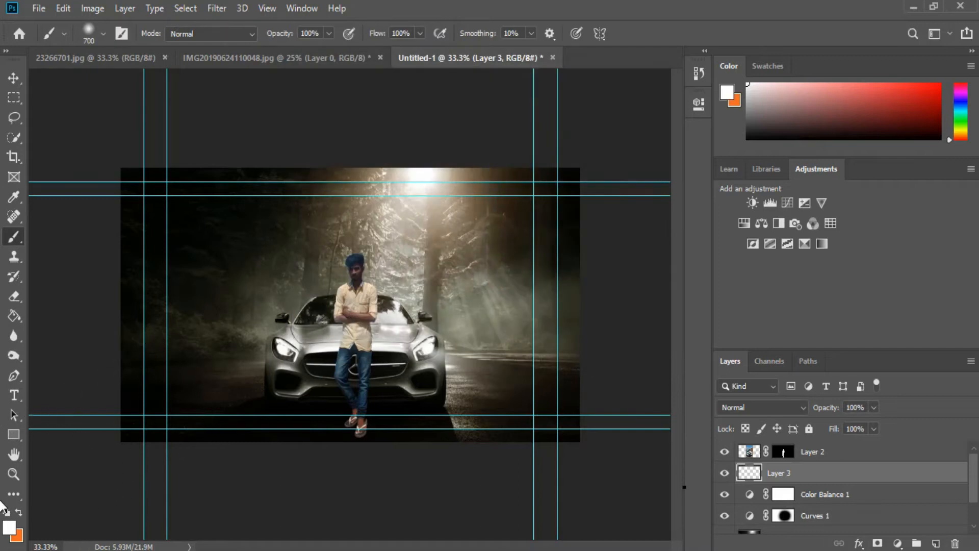
click(18, 512)
click(403, 232)
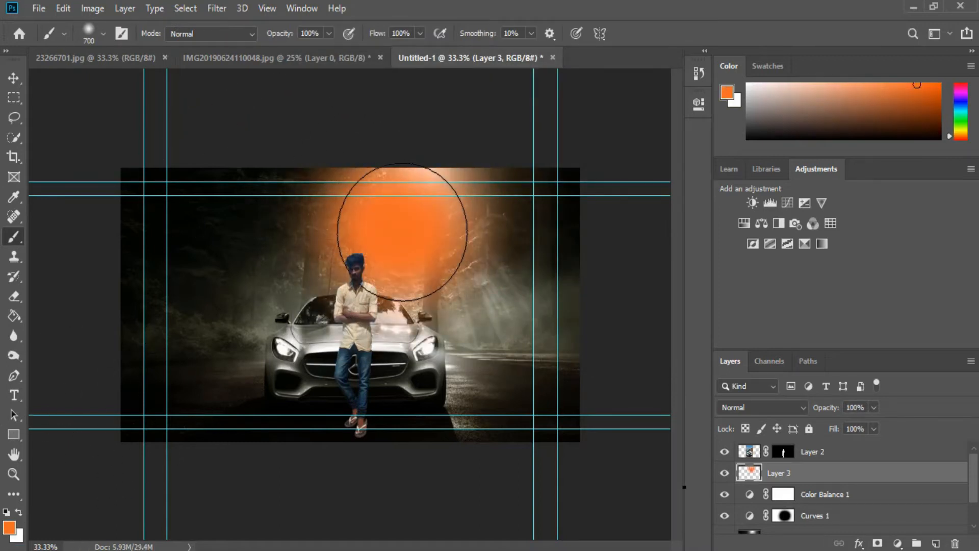
click(374, 206)
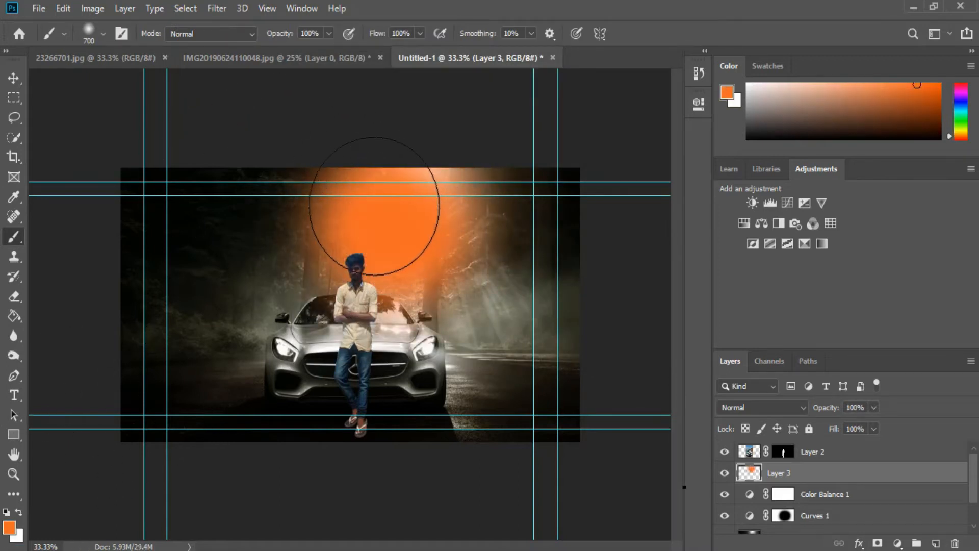
- Free-transform the orange glow, stretching its bottom corners outward into a wide light beam fanning down over the car
key(ctrl+t)
drag(235, 387, 98, 434)
drag(542, 386, 646, 386)
mouse_move(455, 277)
mouse_down()
mouse_move(449, 332)
mouse_move(453, 275)
mouse_up()
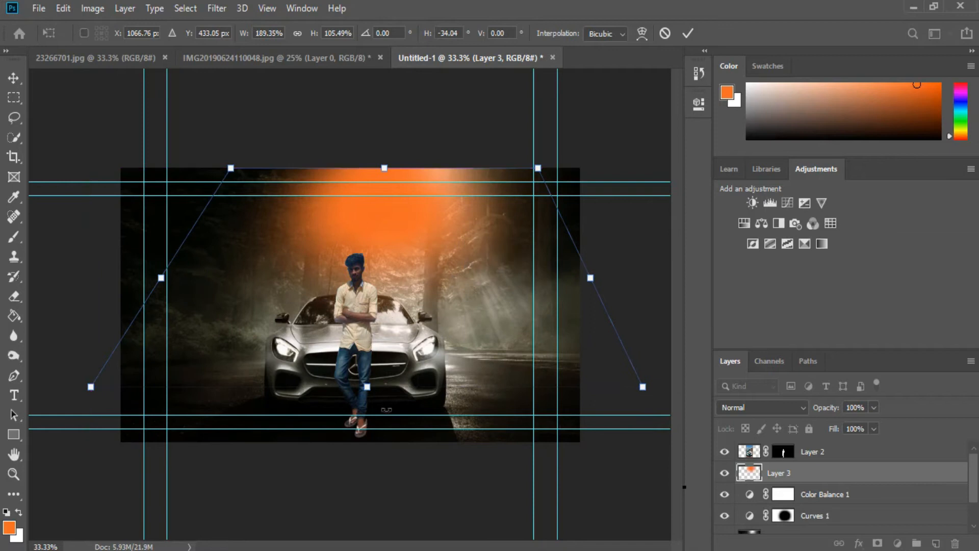
drag(368, 422, 377, 454)
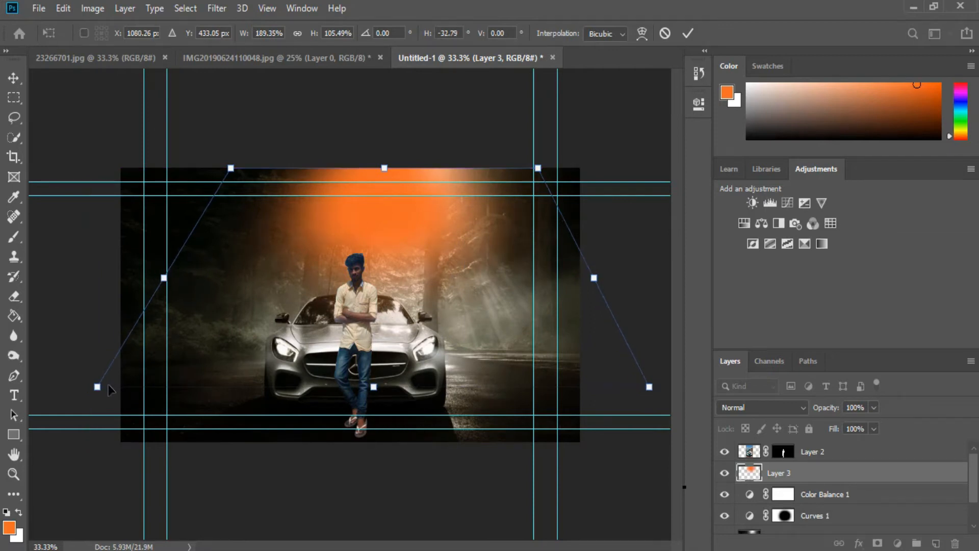
drag(97, 388, 84, 405)
drag(650, 386, 683, 461)
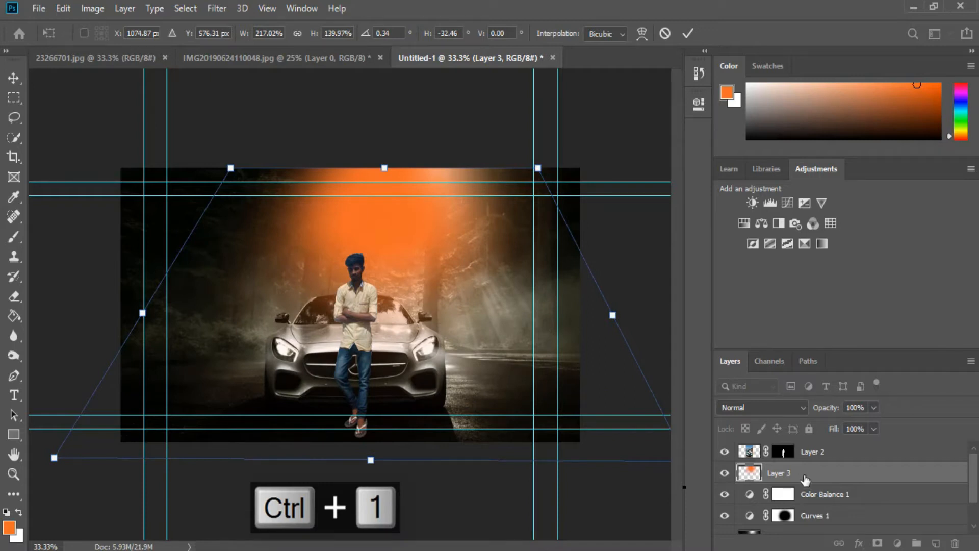
key(Return)
- Set the glow layer's blend mode to Screen
key(b)
click(761, 407)
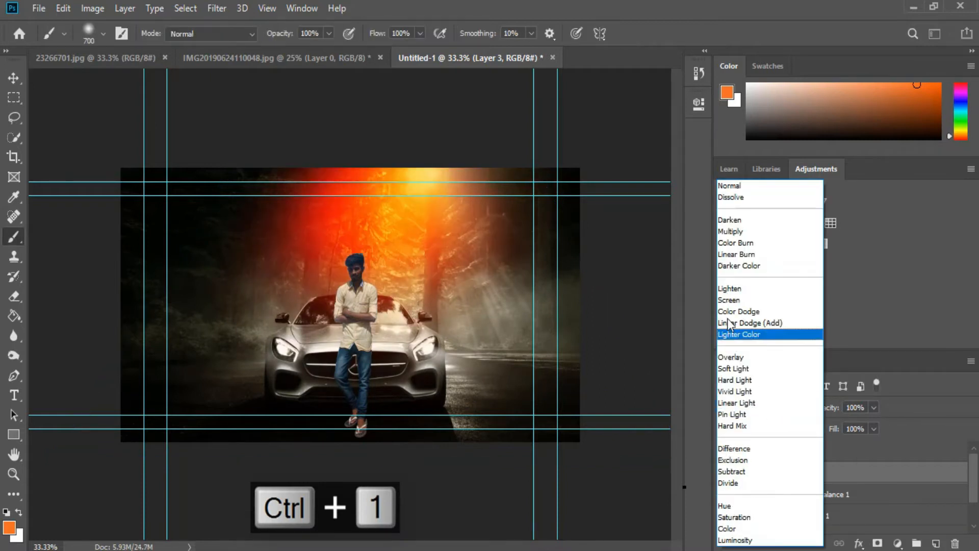
click(729, 300)
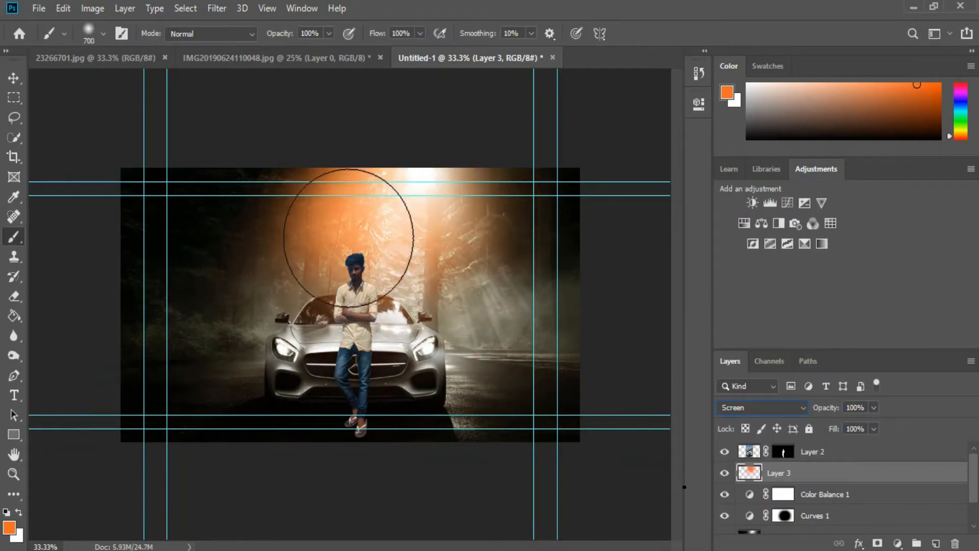
- Shift the glow layer slightly right and set its opacity to 59%
click(14, 78)
drag(347, 224, 408, 230)
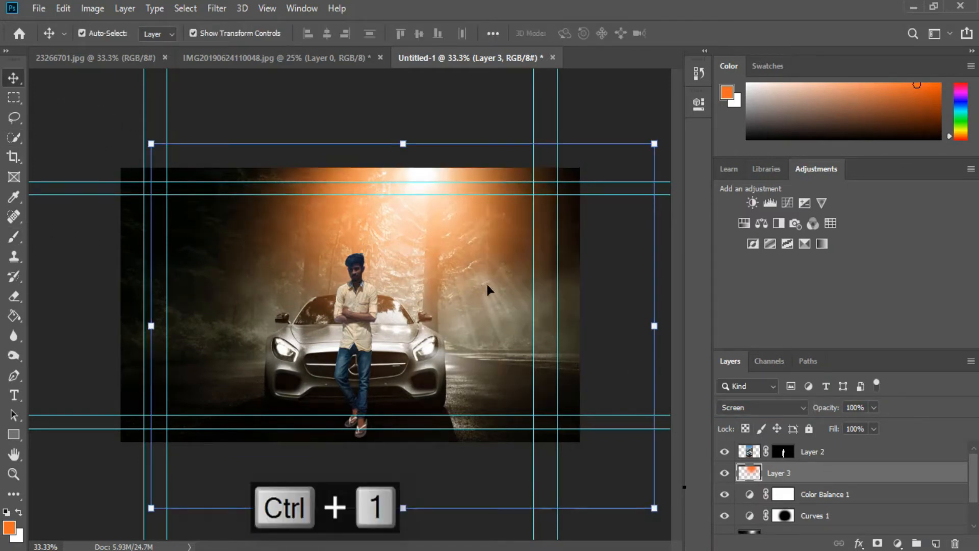
click(875, 407)
drag(846, 427, 847, 424)
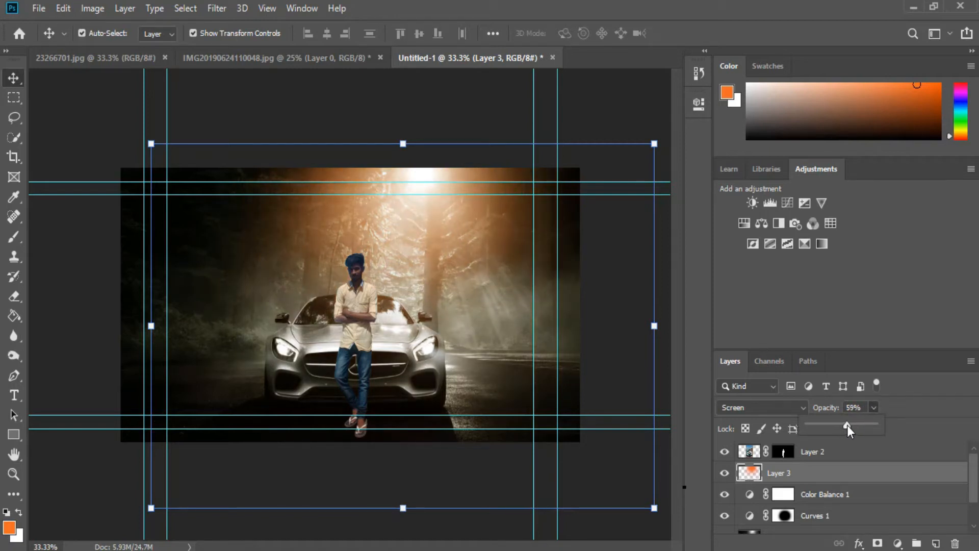
- Add a Curves adjustment above the person layer, pulling the curve down to darken the image
key(ctrl+equal)
key(ctrl+minus)
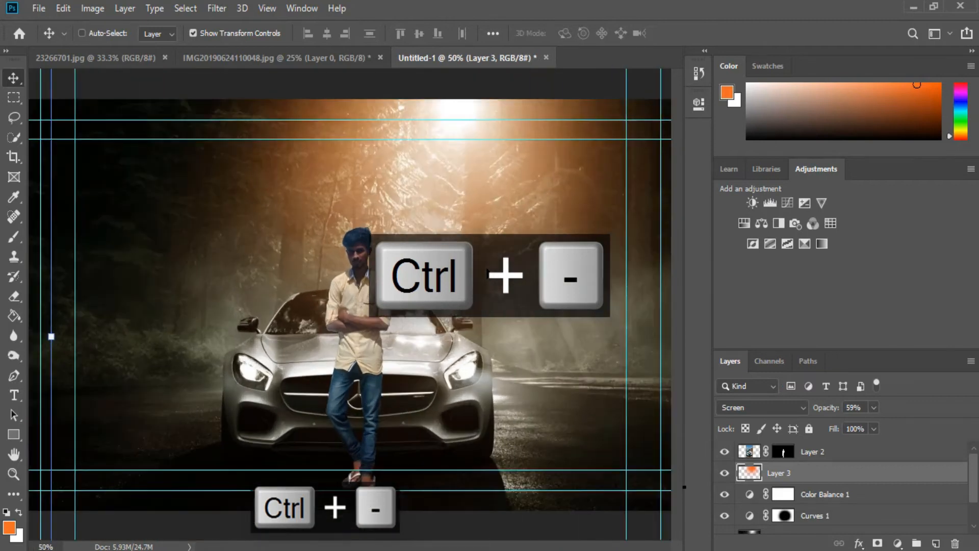
key(ctrl+minus)
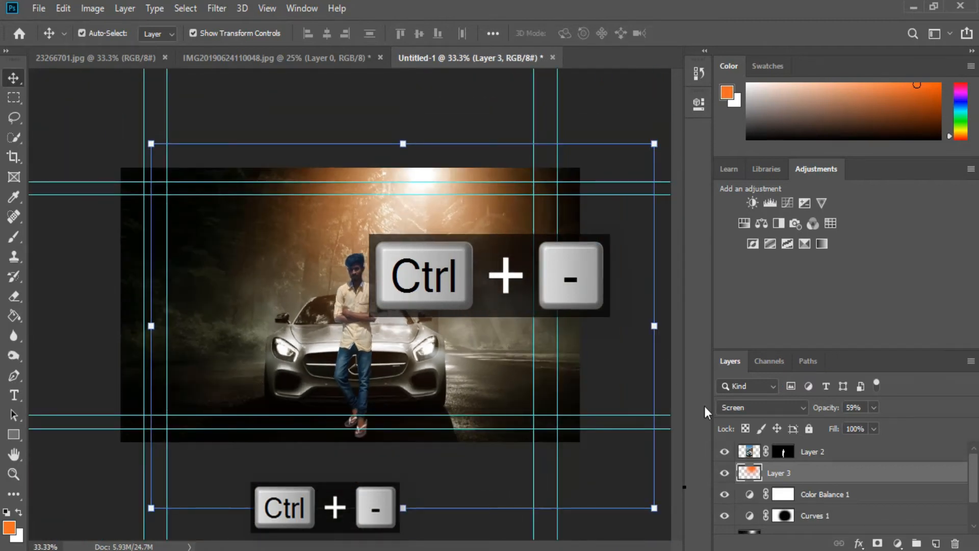
click(784, 452)
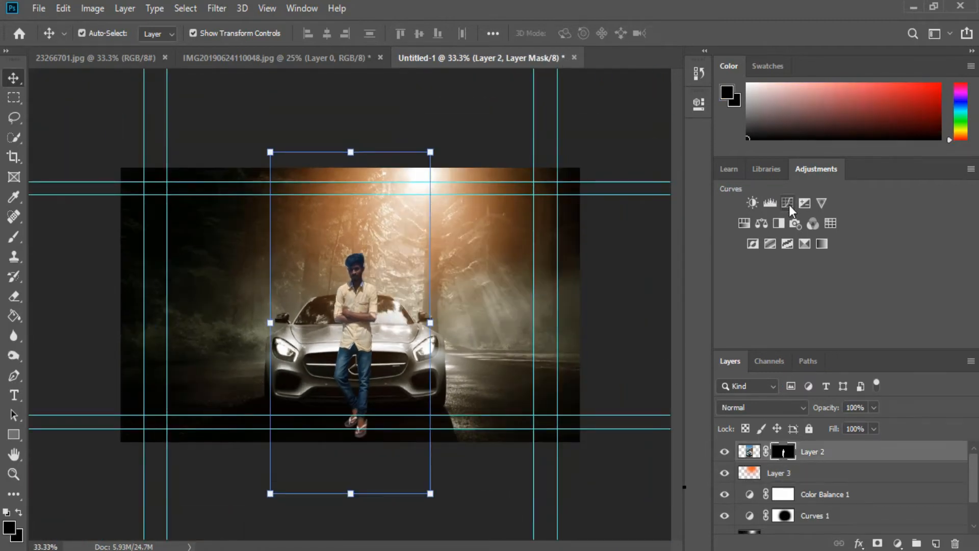
click(787, 203)
drag(573, 277, 573, 292)
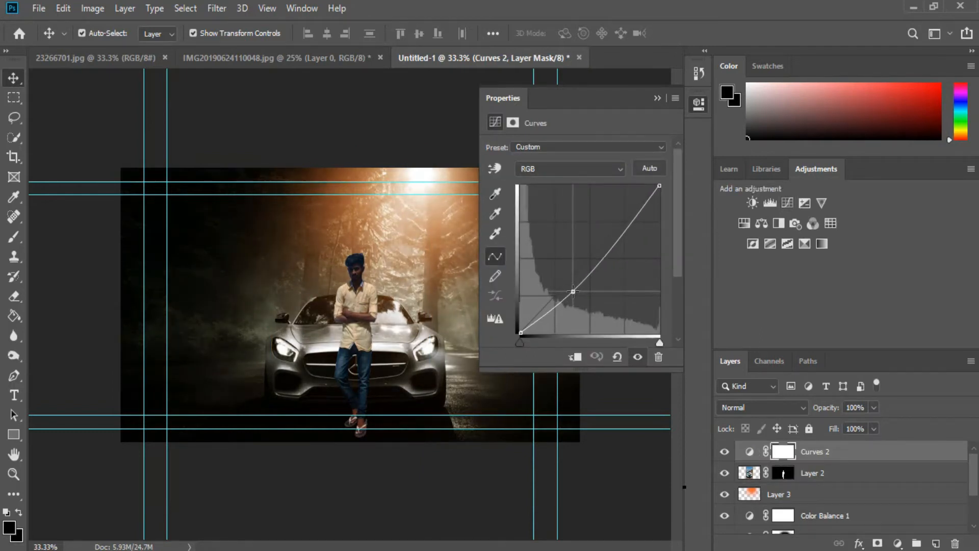
click(657, 98)
- Paint on the Curves 2 mask over the man's face, arms and feet with black to remove the darkening from him
key(ctrl+1)
key(ctrl+minus)
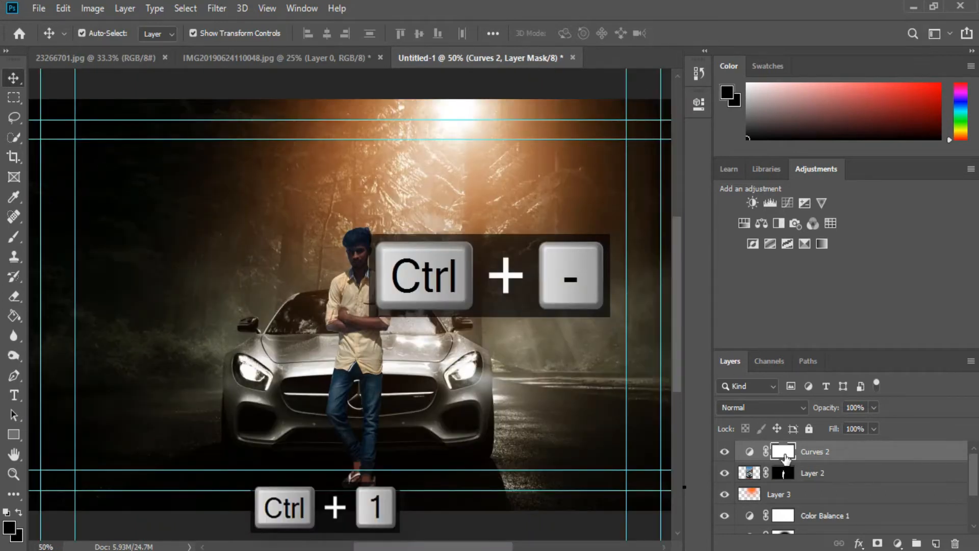
click(15, 235)
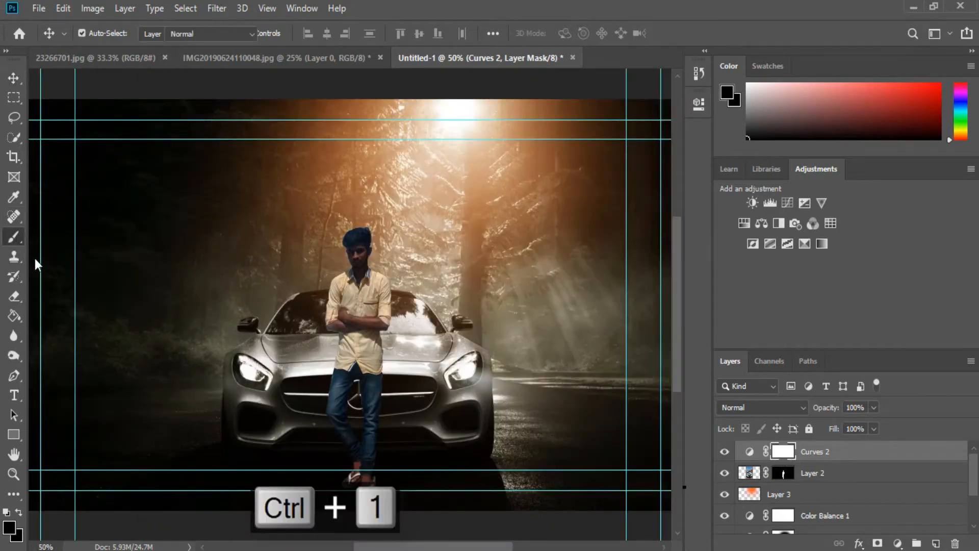
key(ctrl+equal)
key(ctrl+equal)
key(ctrl+equal)
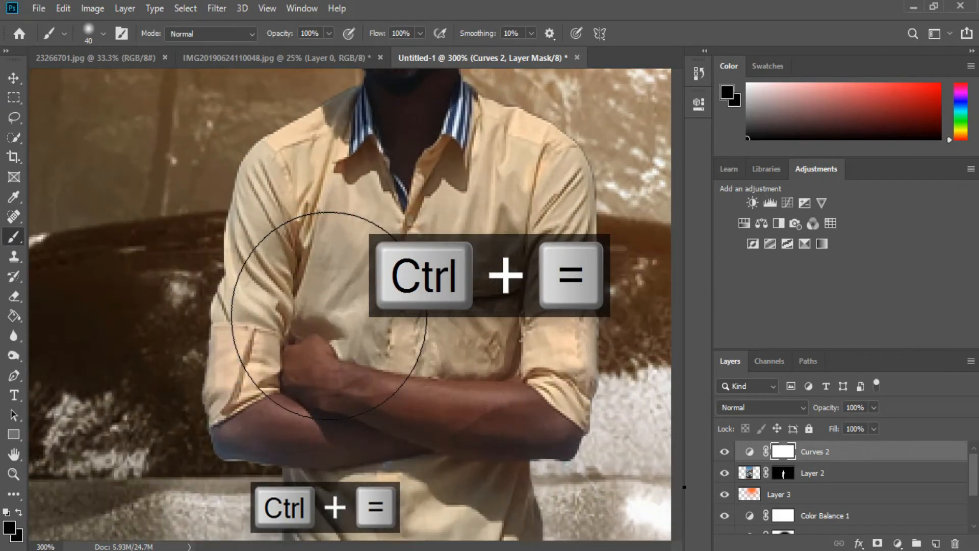
key(ctrl+equal)
scroll(431, 224, up, 3)
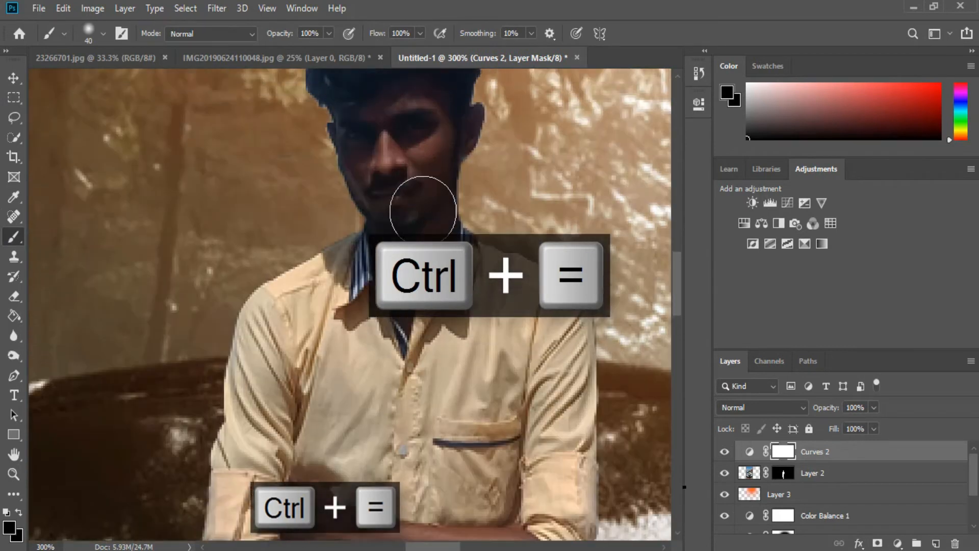
mouse_move(364, 192)
mouse_down()
mouse_move(393, 192)
mouse_move(413, 175)
mouse_move(407, 217)
mouse_move(368, 192)
mouse_move(413, 253)
mouse_move(423, 305)
mouse_move(409, 324)
mouse_move(408, 216)
mouse_move(377, 165)
mouse_move(397, 202)
mouse_up()
scroll(391, 276, down, 6)
scroll(373, 286, down, 1)
mouse_move(373, 286)
mouse_down()
mouse_move(315, 291)
mouse_move(367, 313)
mouse_move(517, 333)
mouse_move(326, 330)
mouse_move(252, 350)
mouse_move(352, 340)
mouse_up()
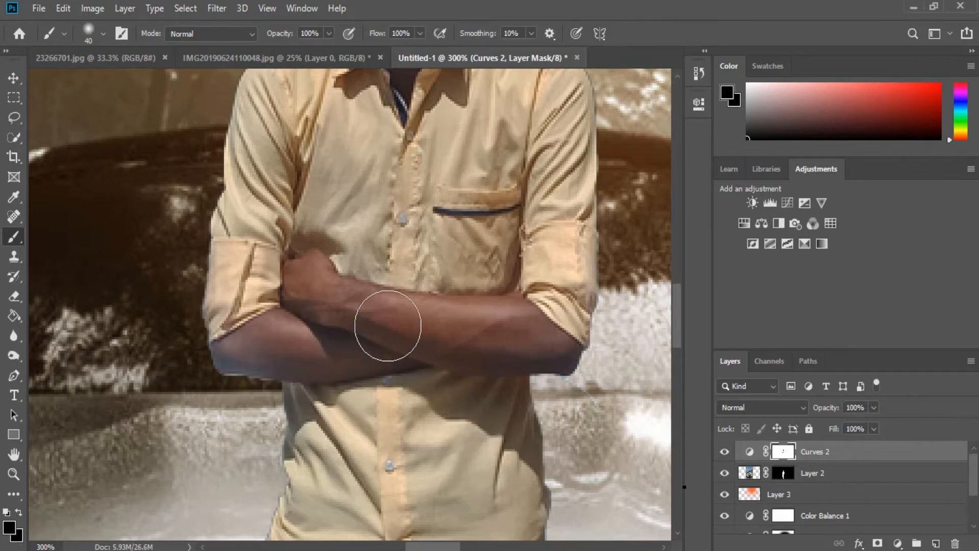
scroll(387, 328, up, 7)
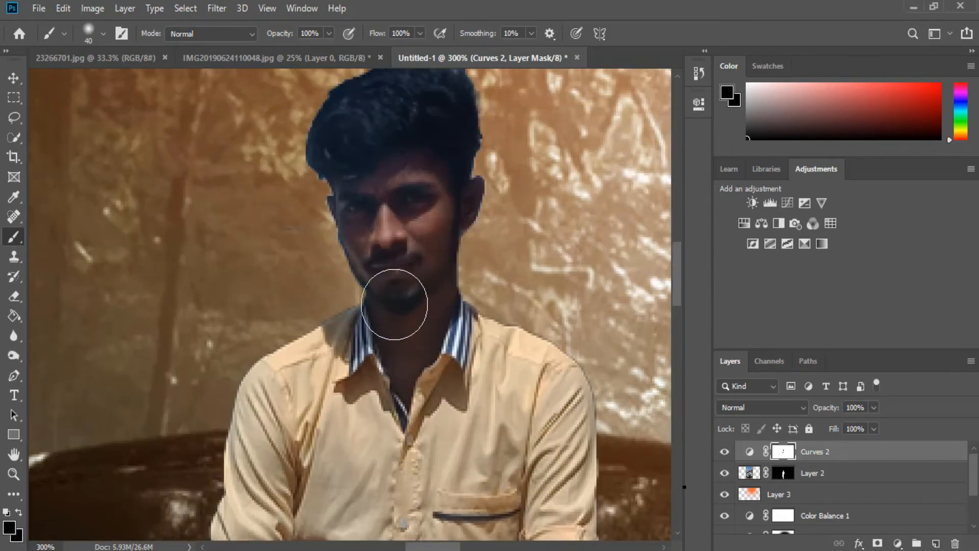
scroll(374, 374, down, 15)
scroll(374, 373, down, 8)
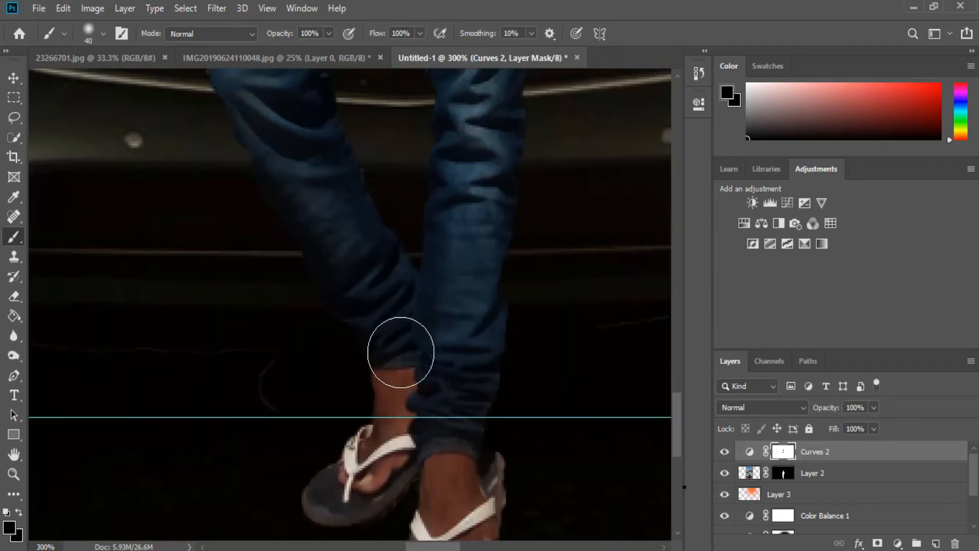
drag(451, 416, 442, 493)
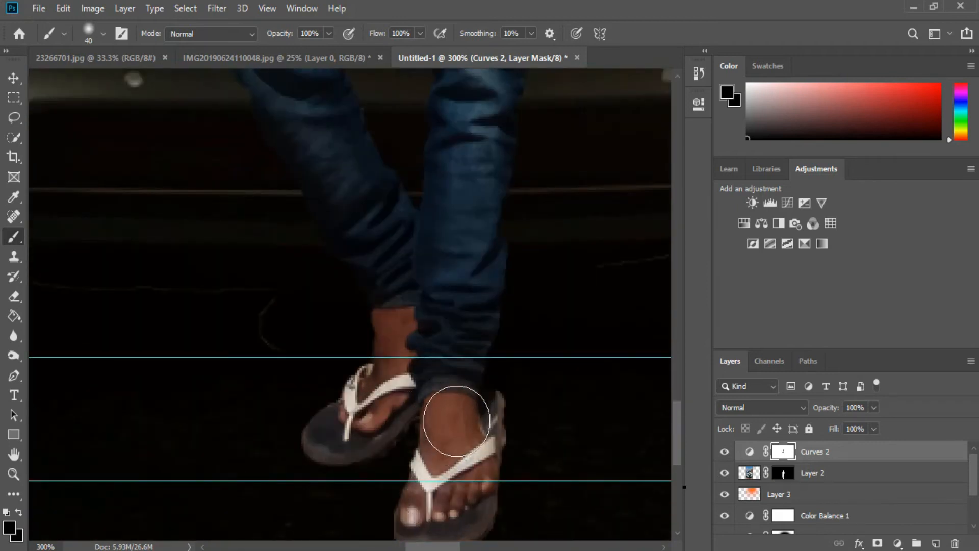
drag(406, 340, 383, 393)
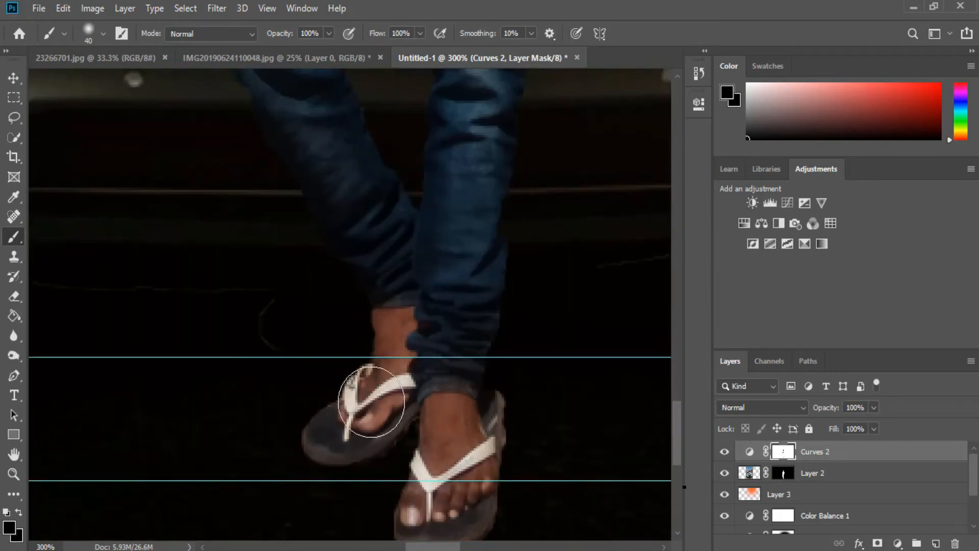
scroll(459, 314, up, 4)
scroll(459, 315, up, 10)
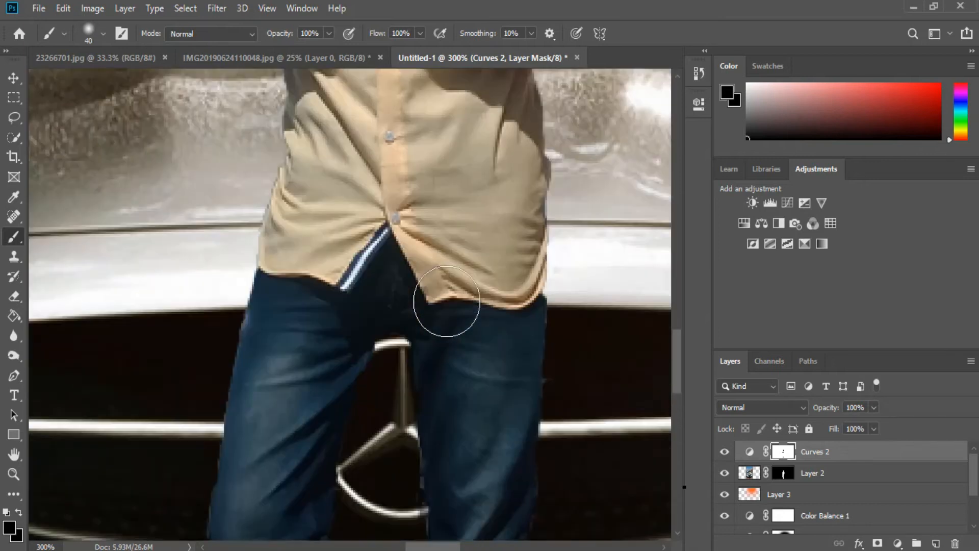
- Add a Color Balance adjustment above the person layer, setting midtones Cyan-Red to +16 and nudging Yellow-Blue slightly toward yellow
key(v)
key(ctrl+0)
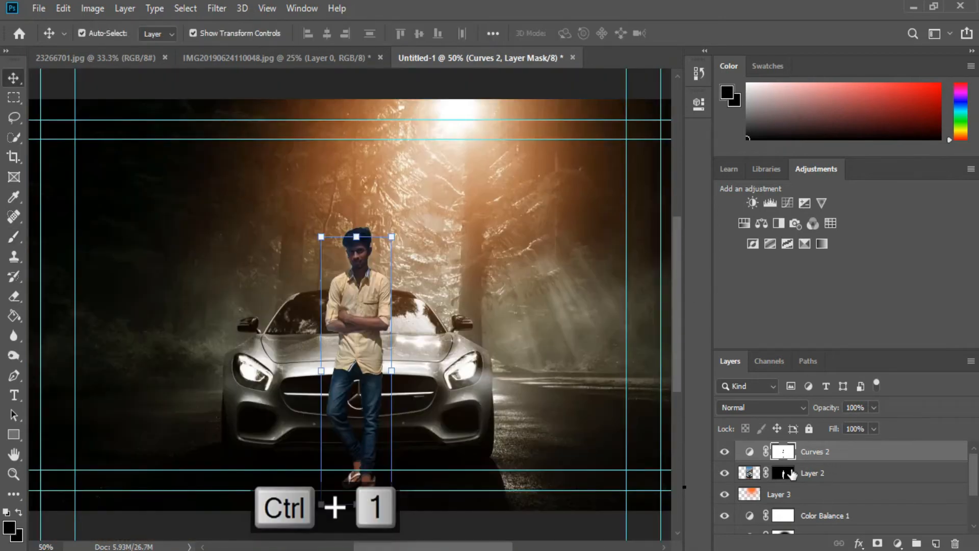
key(alt+bracketleft)
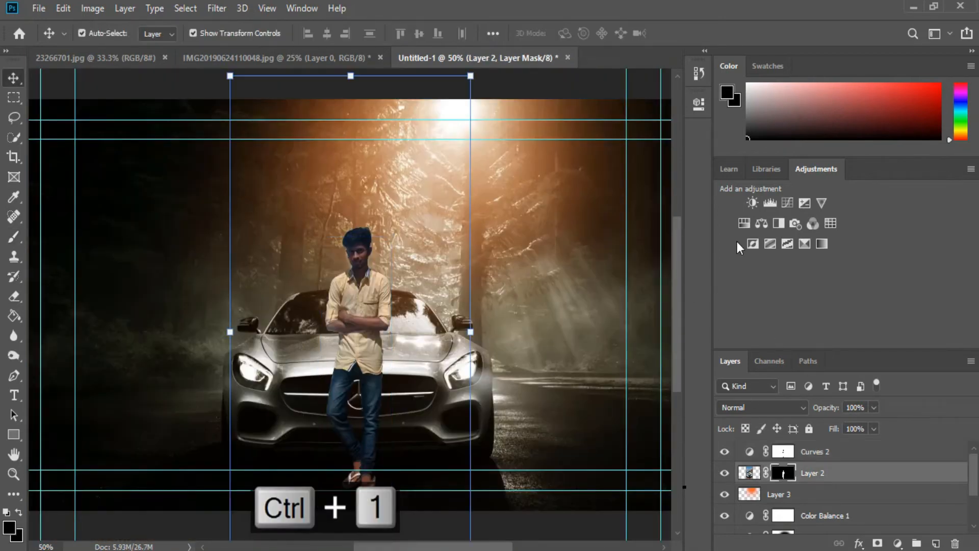
click(762, 221)
mouse_move(557, 182)
mouse_down()
mouse_move(583, 185)
mouse_move(570, 187)
mouse_up()
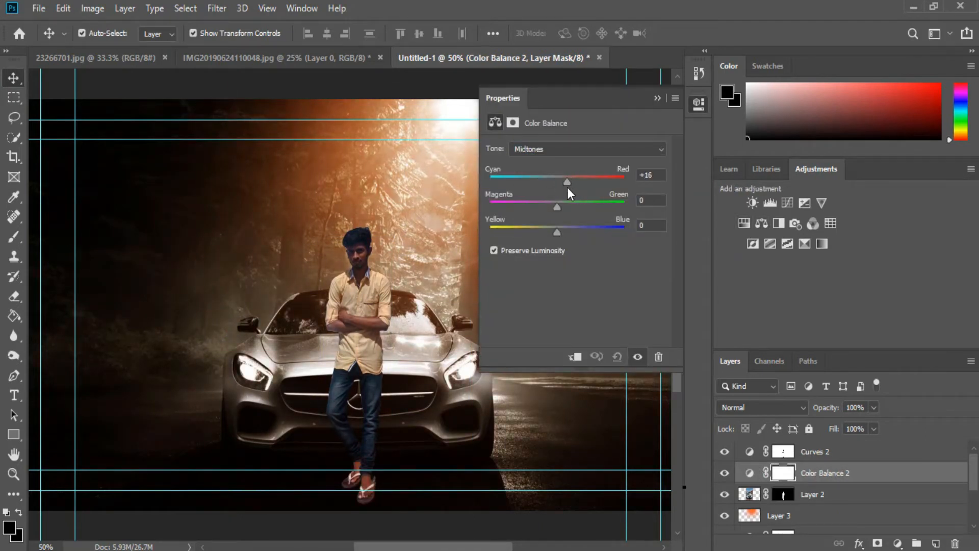
drag(556, 228, 551, 228)
click(656, 98)
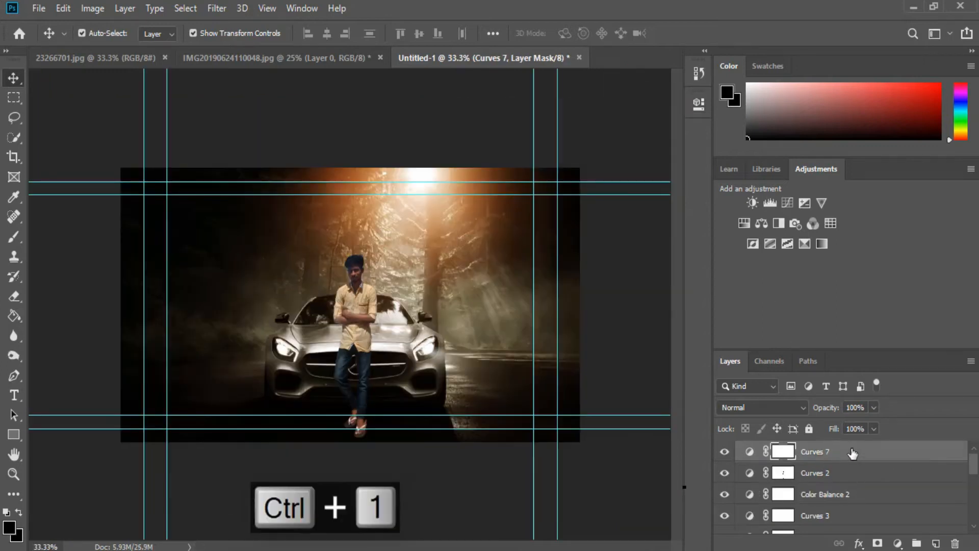
- Create a new top layer and paint a soft black shadow along the ground under the car at 48% brush opacity
click(935, 543)
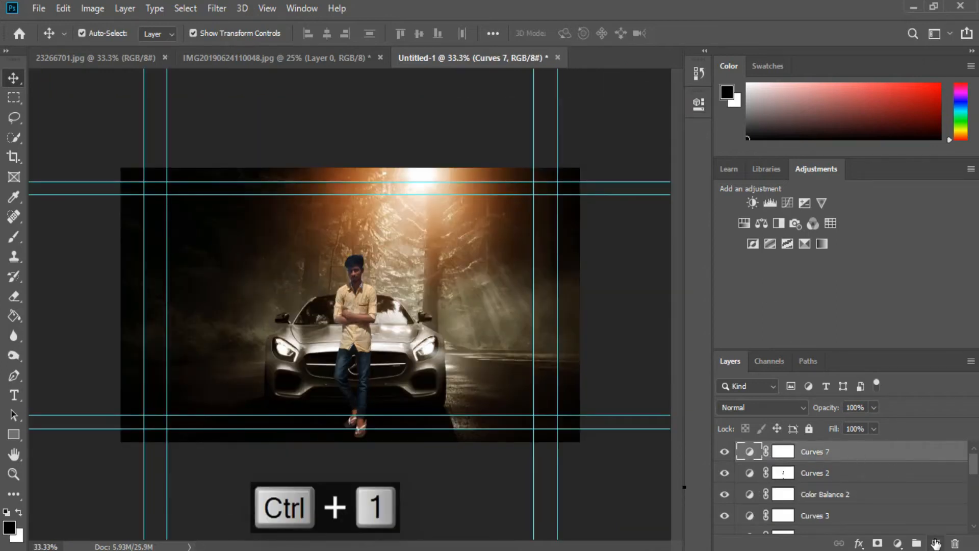
click(936, 544)
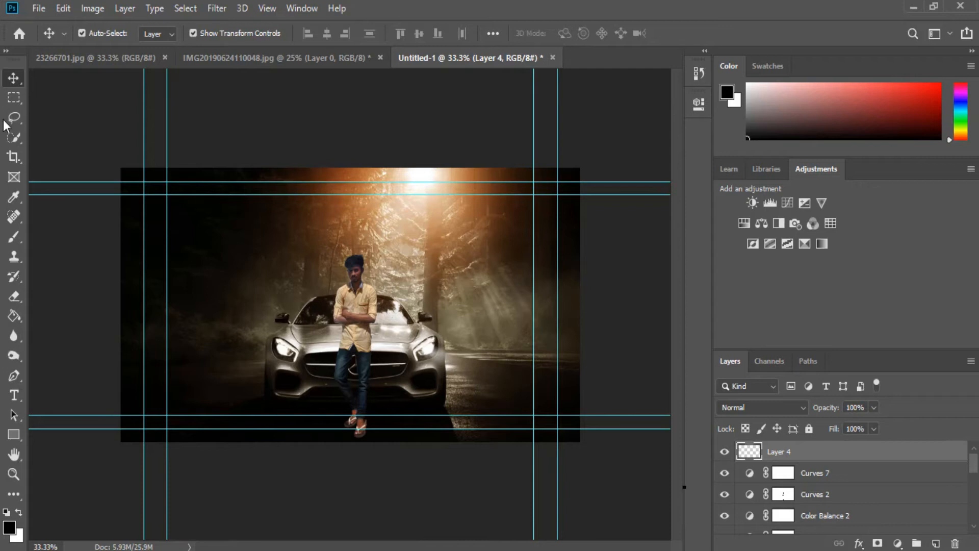
click(13, 235)
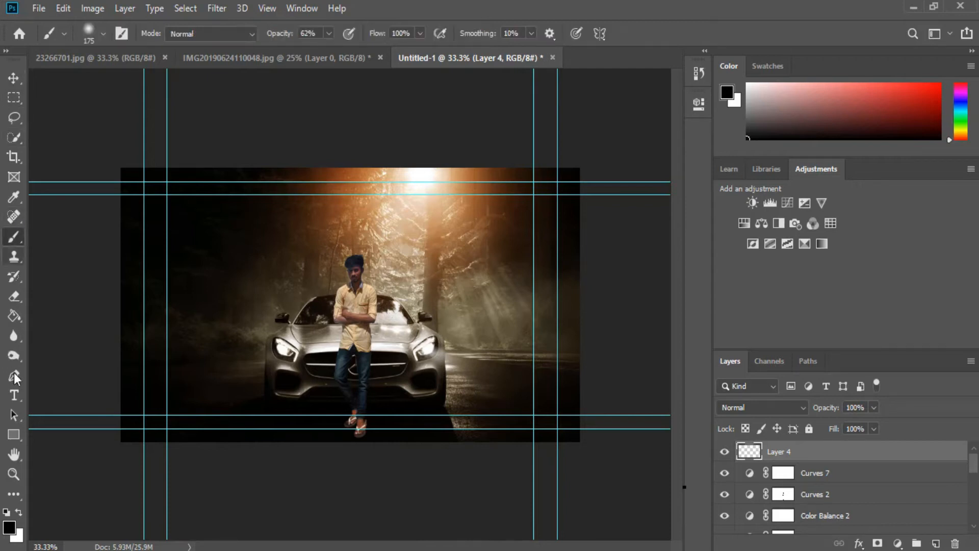
click(20, 510)
click(19, 509)
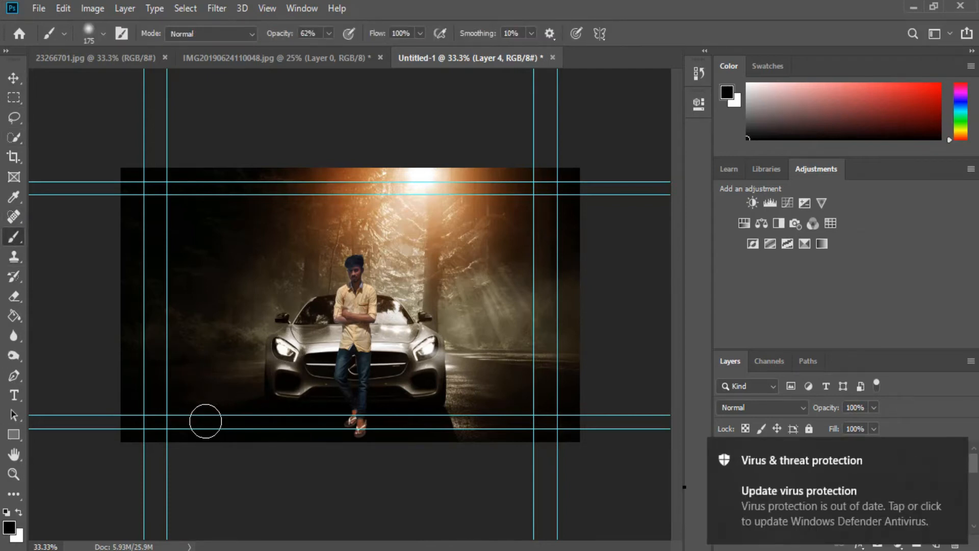
mouse_move(337, 426)
mouse_down()
mouse_move(431, 418)
mouse_move(513, 447)
mouse_move(134, 339)
mouse_move(151, 427)
mouse_move(463, 409)
mouse_up()
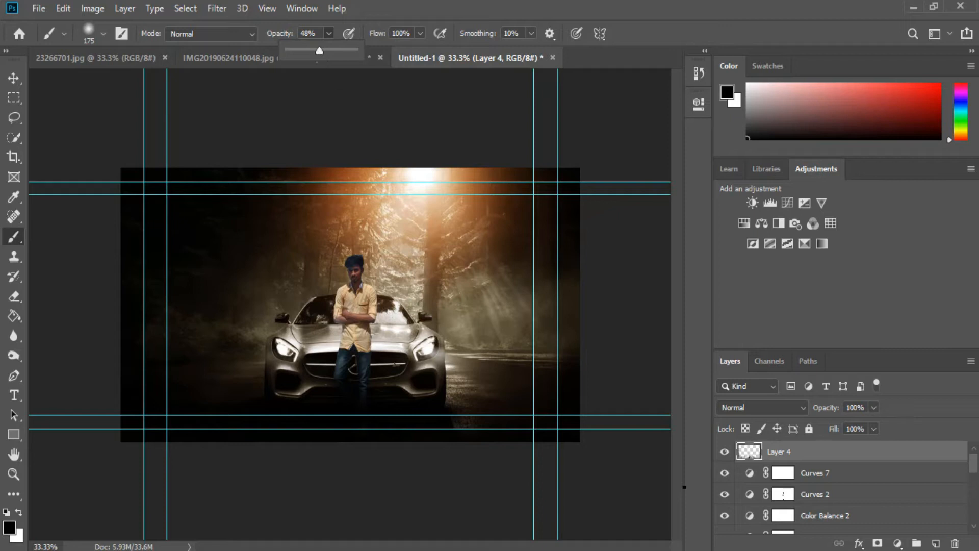
click(367, 390)
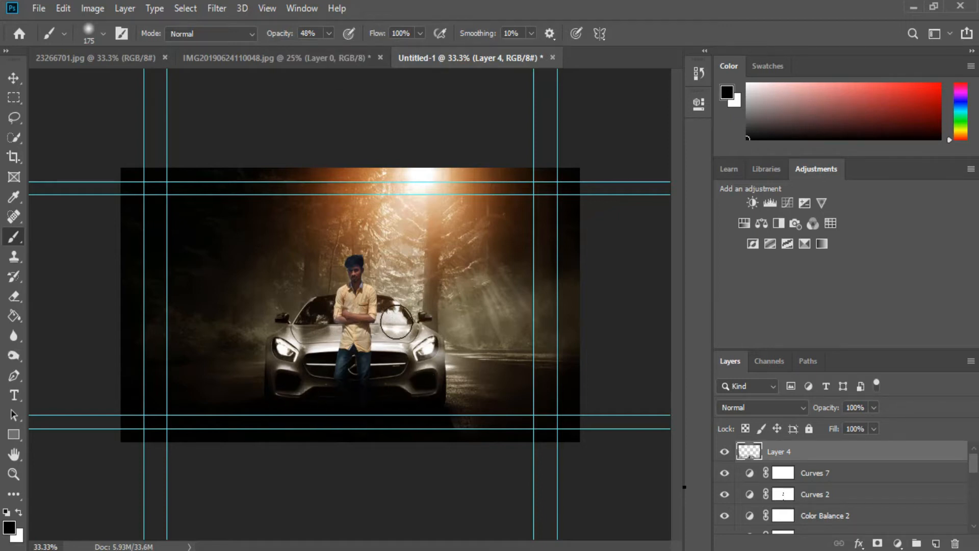
- Add a new layer above Curves 2 and set the foreground colour to orange f75a23
key(ctrl+1)
click(824, 498)
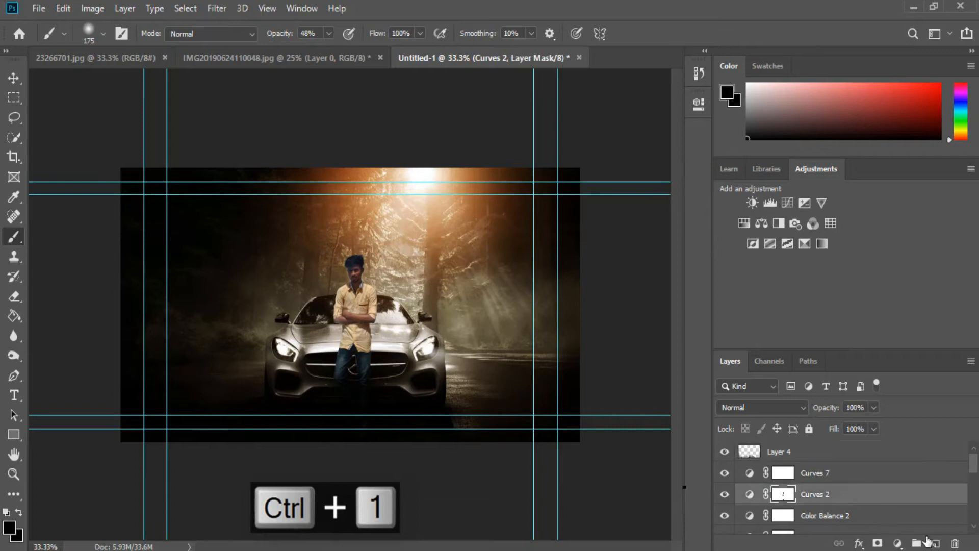
click(938, 544)
key(d)
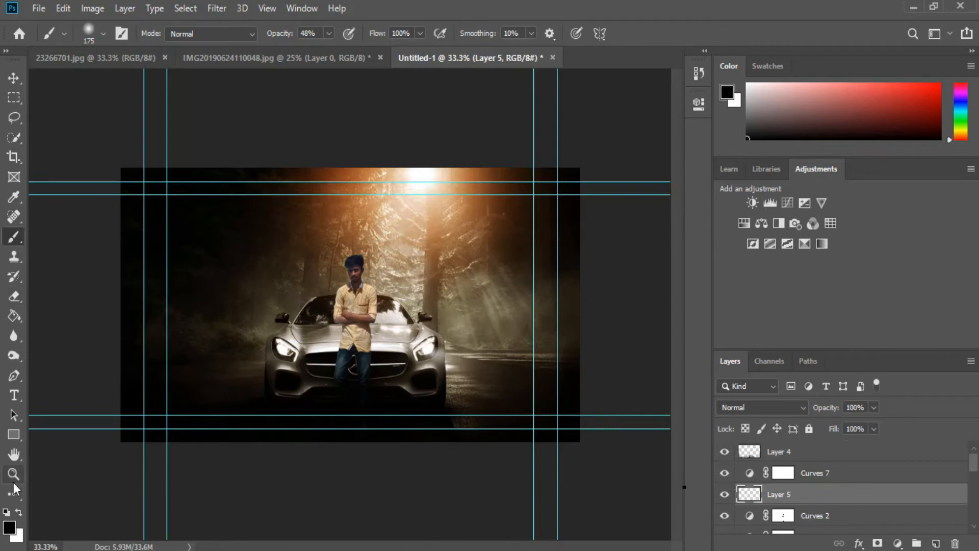
click(9, 528)
drag(505, 295, 504, 289)
drag(428, 76, 429, 122)
click(444, 159)
click(459, 155)
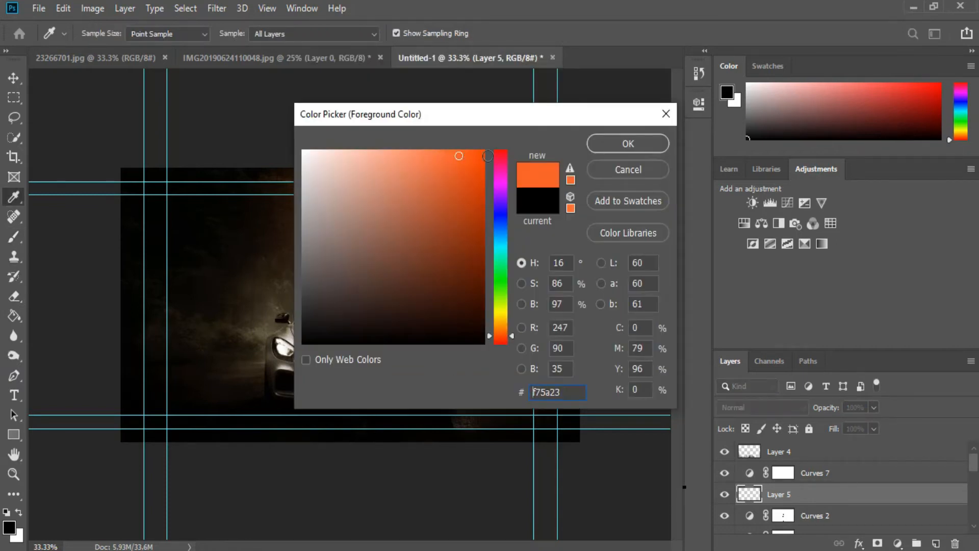
click(595, 142)
- Paint an orange rim light along the man's right side and set that layer's blend mode to Soft Light
key(ctrl+1)
drag(389, 159, 395, 204)
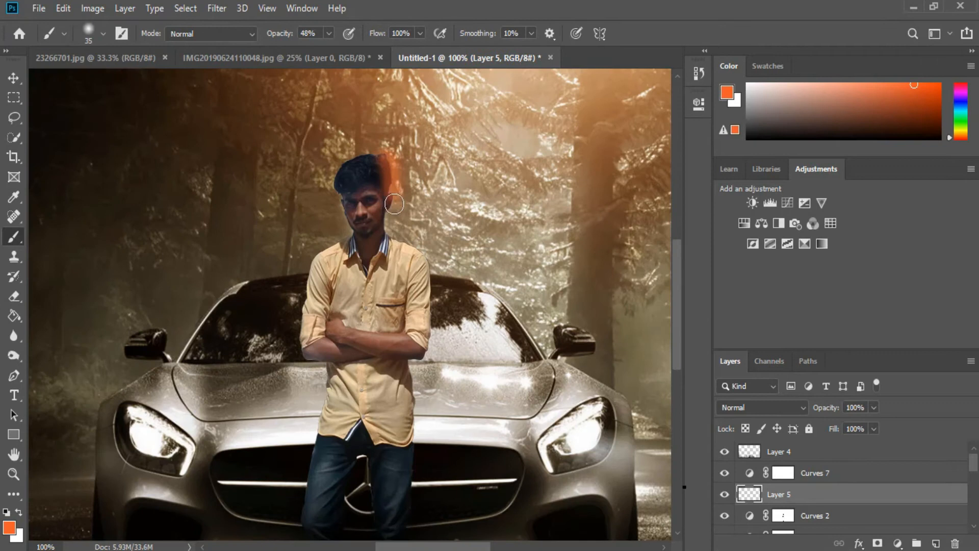
mouse_move(414, 254)
mouse_down()
mouse_move(435, 330)
mouse_move(415, 370)
mouse_move(408, 502)
mouse_up()
click(760, 407)
click(761, 369)
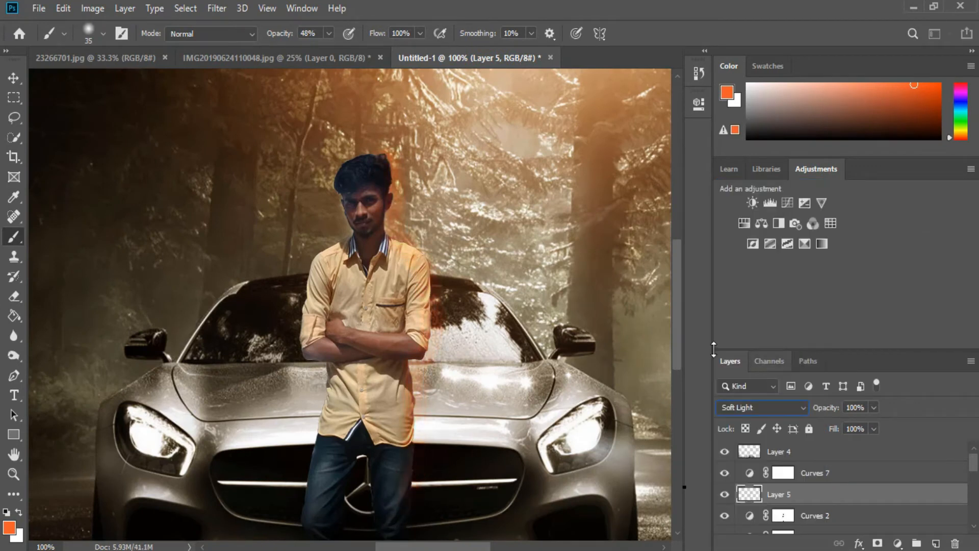
click(14, 295)
scroll(86, 223, down, 1)
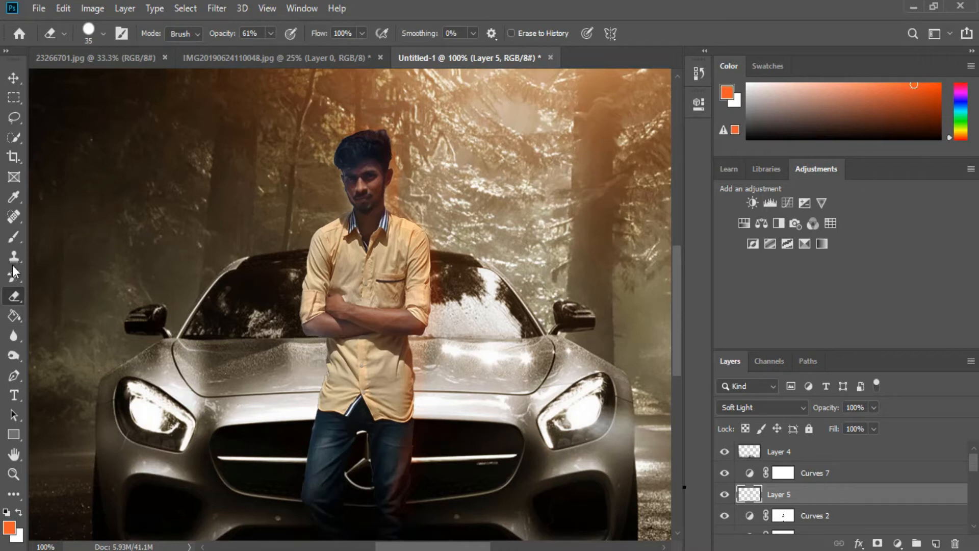
click(14, 236)
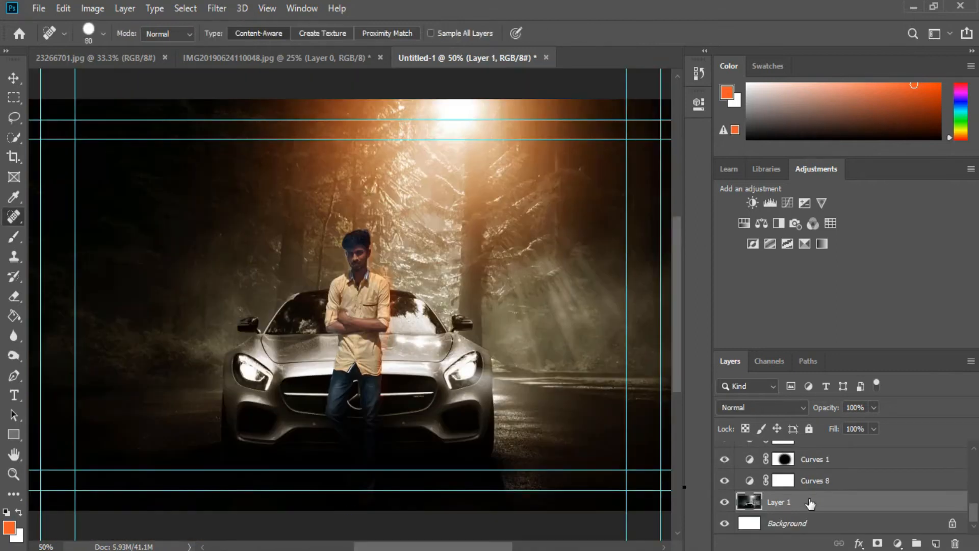
- Duplicate the background photo layer and apply a Gaussian Blur with a 2.6 pixel radius to the copy
key(ctrl+j)
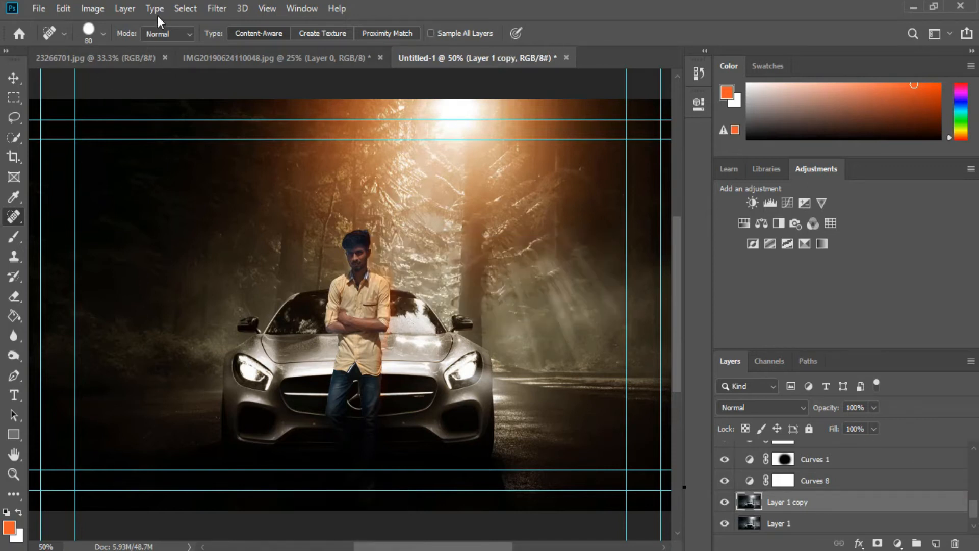
click(217, 9)
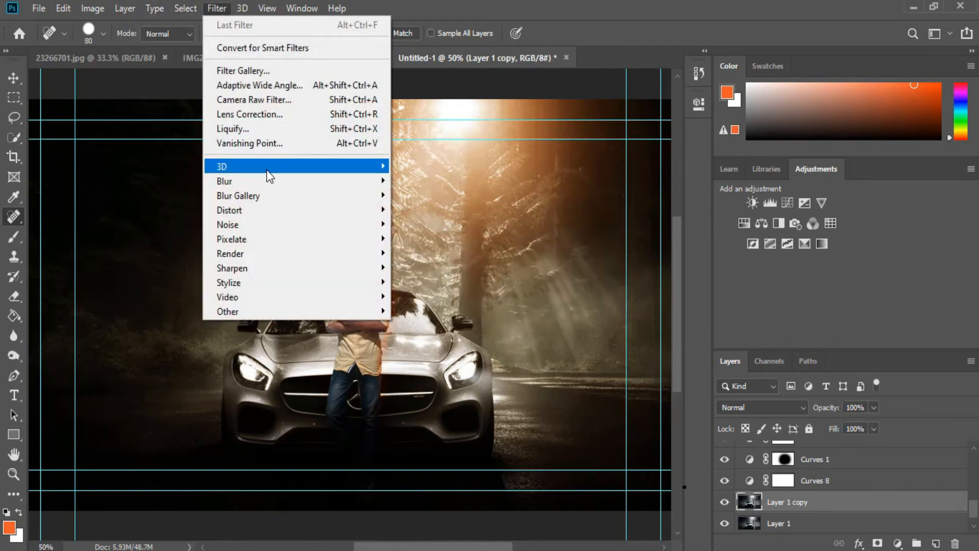
mouse_move(336, 186)
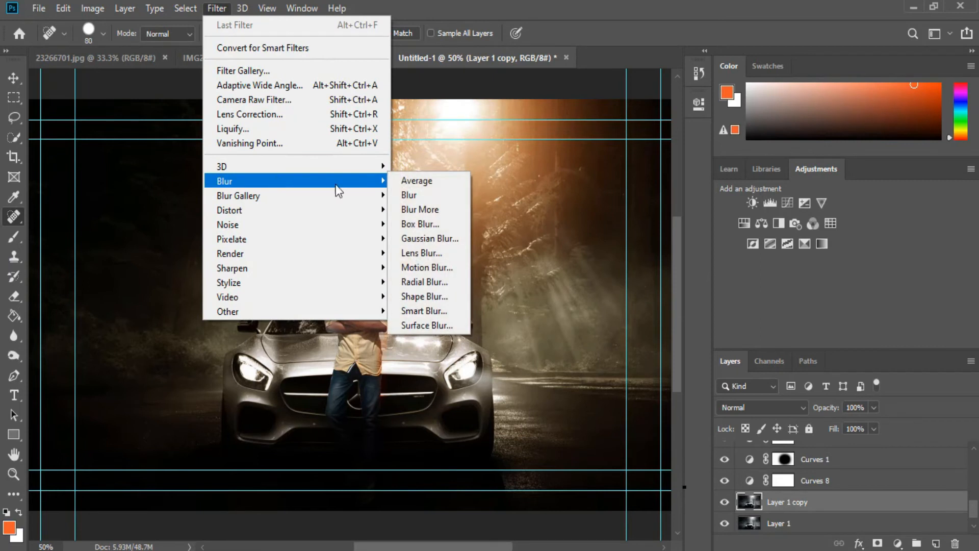
click(431, 239)
drag(396, 313, 400, 313)
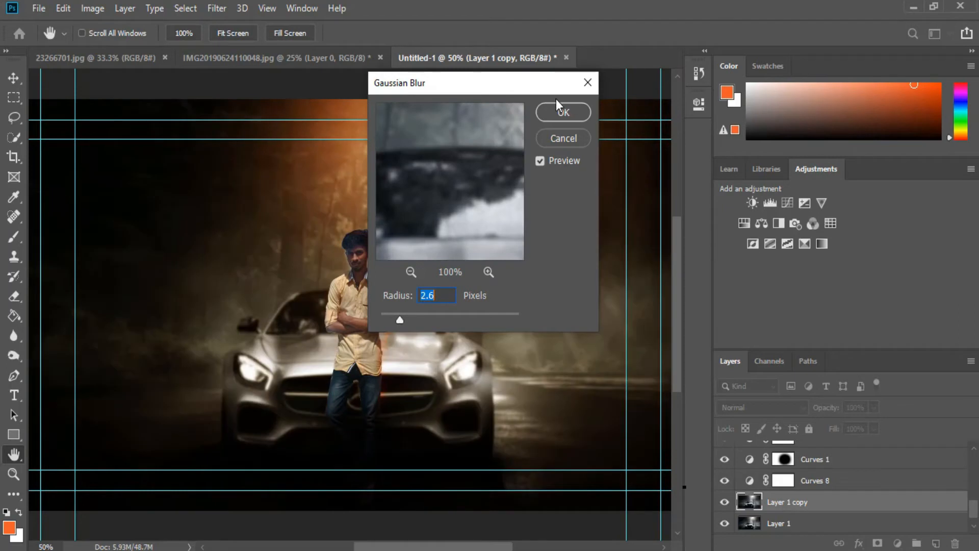
click(547, 112)
key(j)
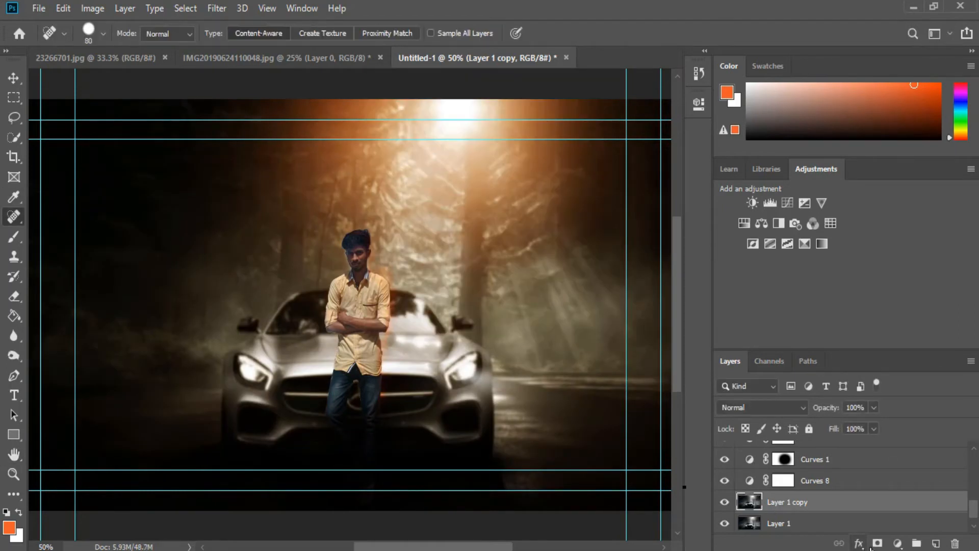
click(878, 544)
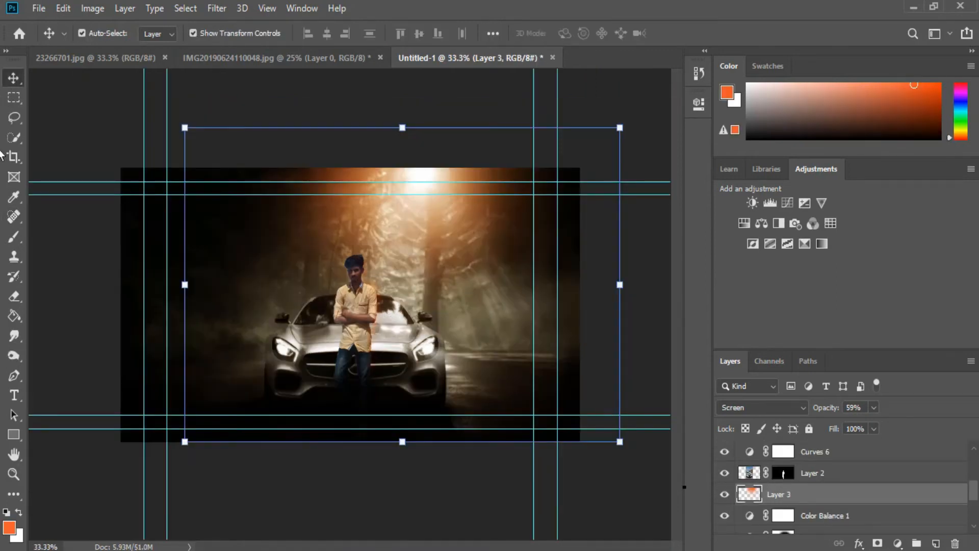
- Paint orange foliage shapes on both sides of the car on Layer 3 with a foliage brush and set its blend mode to Soft Light
click(14, 236)
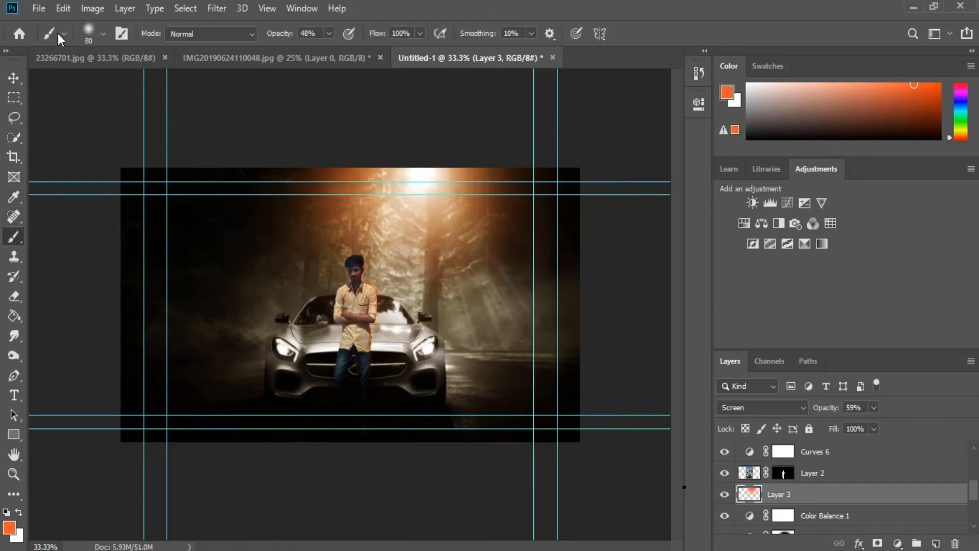
click(102, 33)
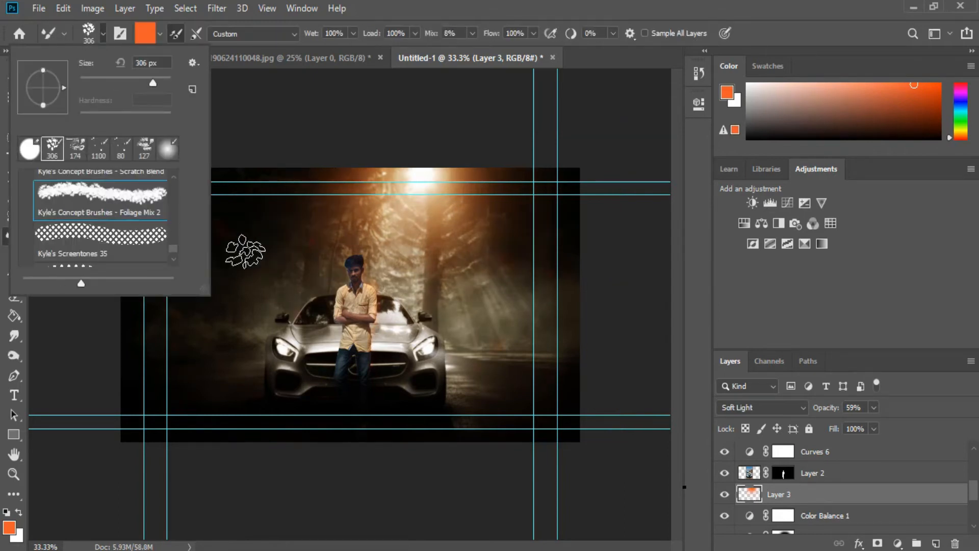
click(229, 319)
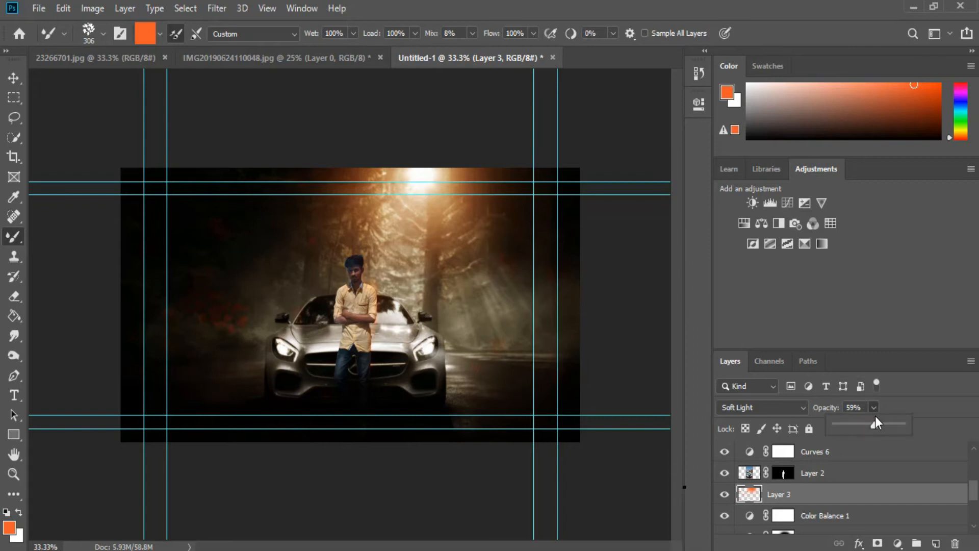
mouse_move(237, 292)
mouse_down()
mouse_move(215, 293)
mouse_move(211, 334)
mouse_up()
mouse_move(503, 328)
mouse_down()
mouse_move(549, 324)
mouse_move(552, 364)
mouse_up()
click(779, 406)
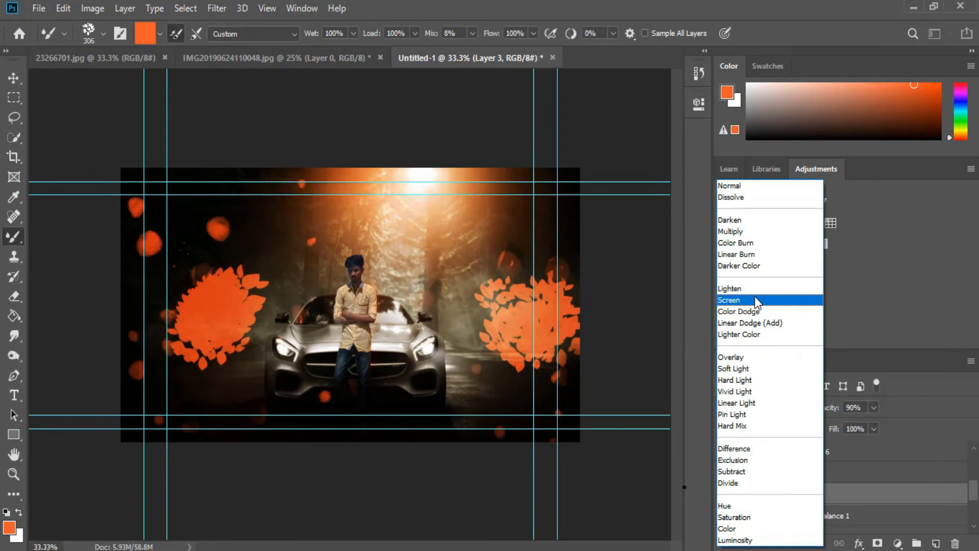
click(735, 369)
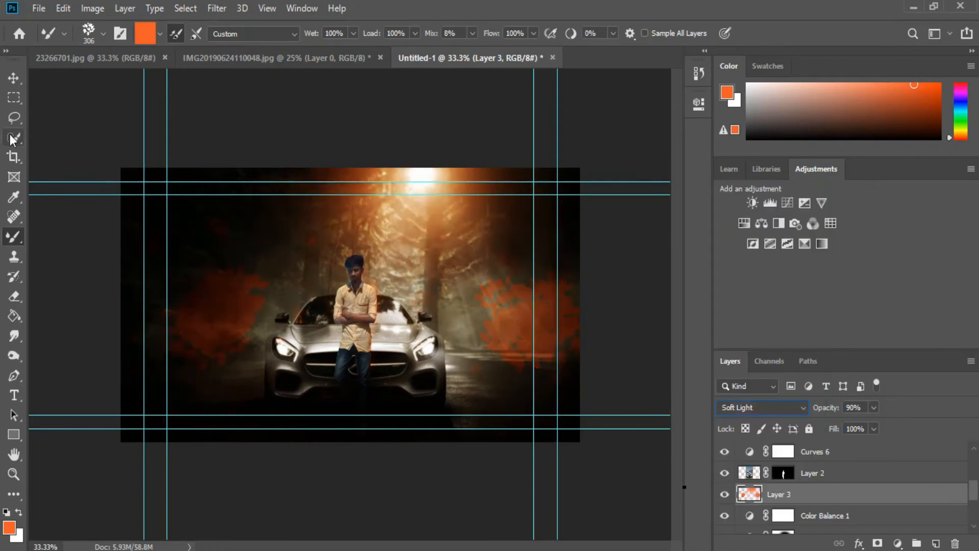
- Switch to the Eraser and lower its brush opacity
click(15, 80)
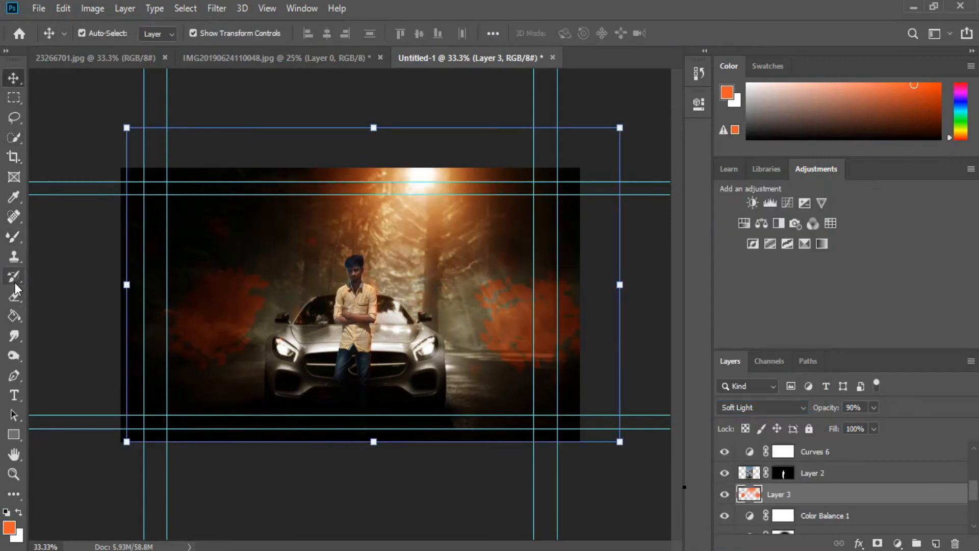
click(14, 296)
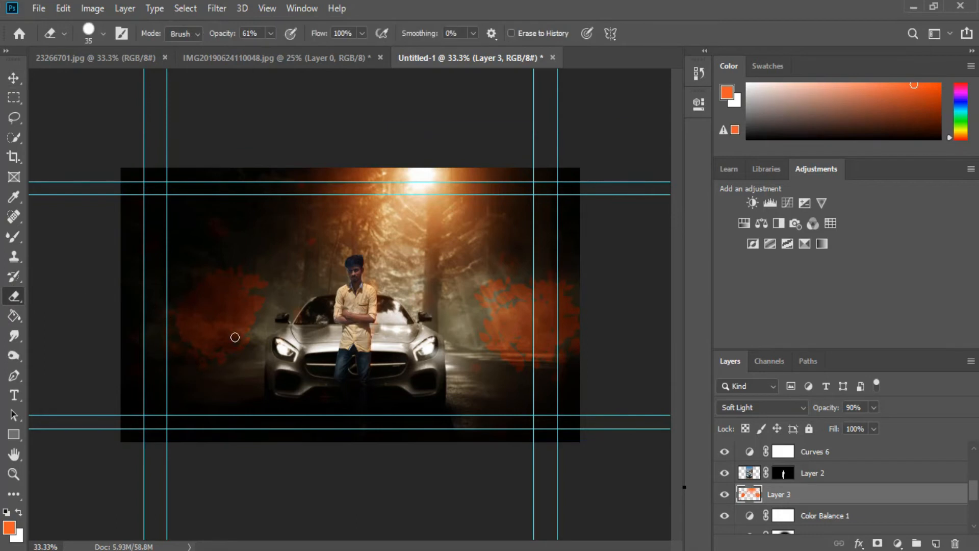
click(271, 33)
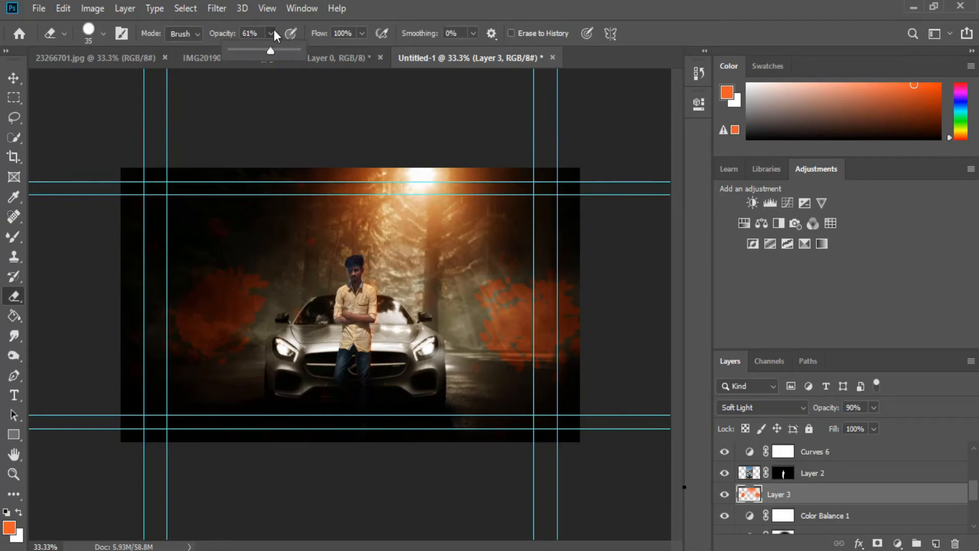
drag(245, 57, 238, 57)
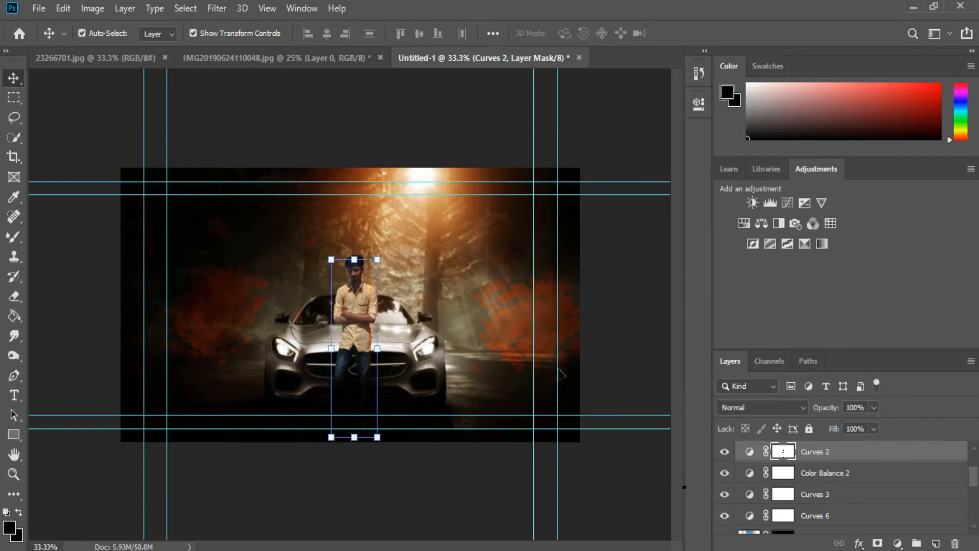
- Scale Layer 3's orange foliage up to about 115% and lower that layer's opacity to 75%
scroll(789, 474, down, 3)
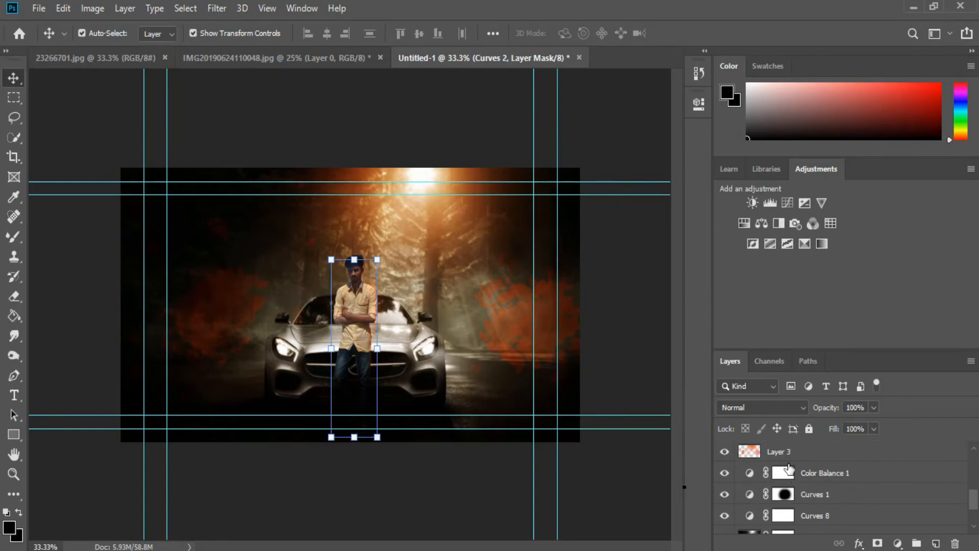
click(796, 457)
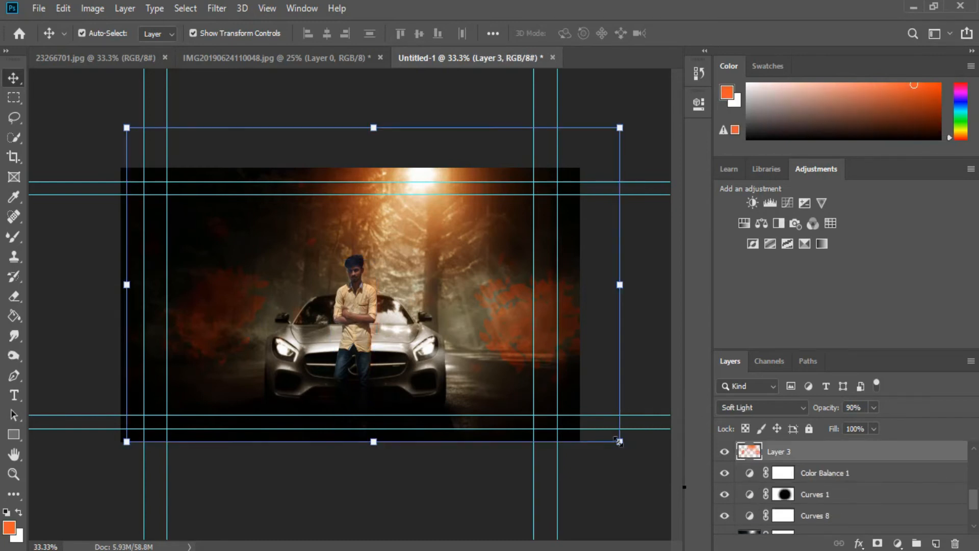
drag(619, 440, 689, 485)
drag(524, 423, 470, 372)
mouse_move(633, 289)
mouse_down()
mouse_move(671, 289)
mouse_move(641, 290)
mouse_up()
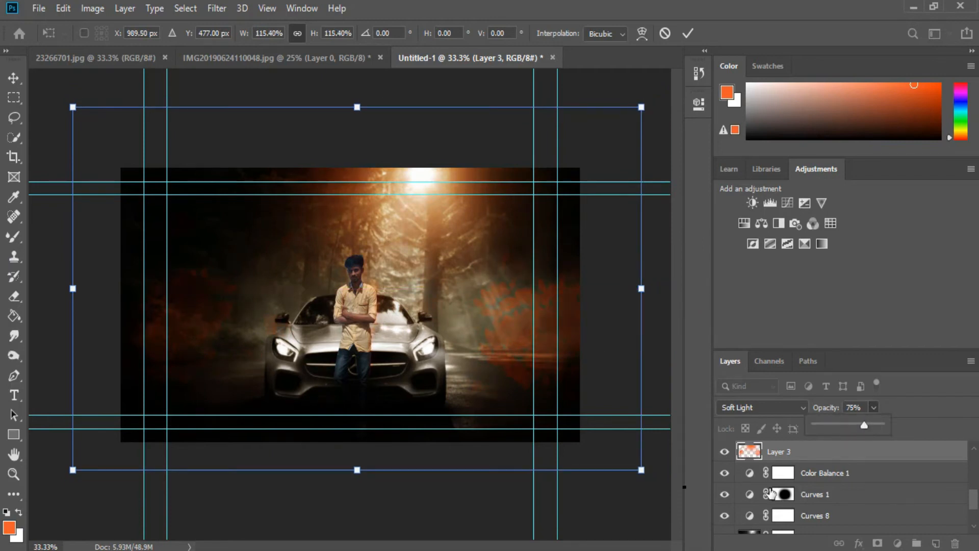
scroll(724, 479, down, 3)
click(650, 499)
scroll(876, 488, up, 5)
scroll(877, 491, up, 5)
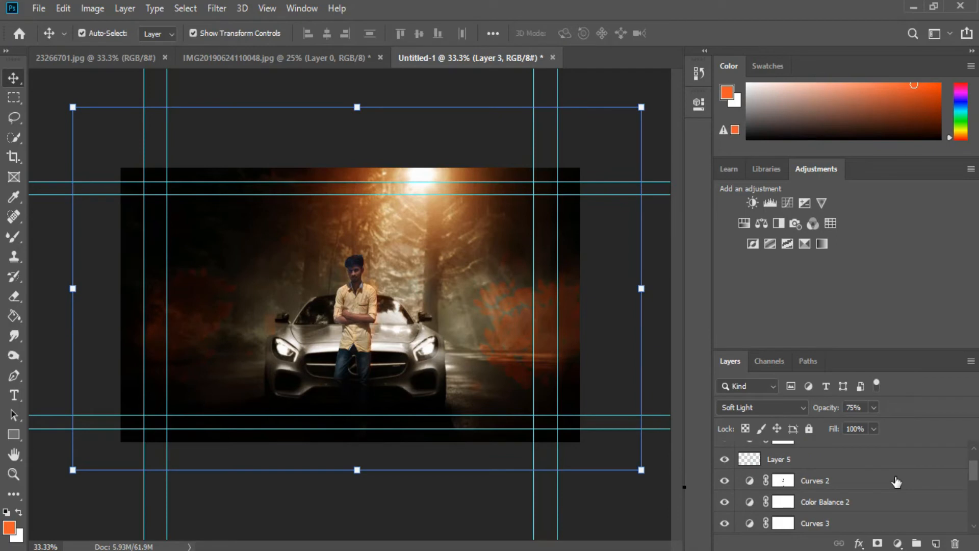
- Add a new layer at the bottom of the effects stack and set the foreground colour to a light grey
click(938, 544)
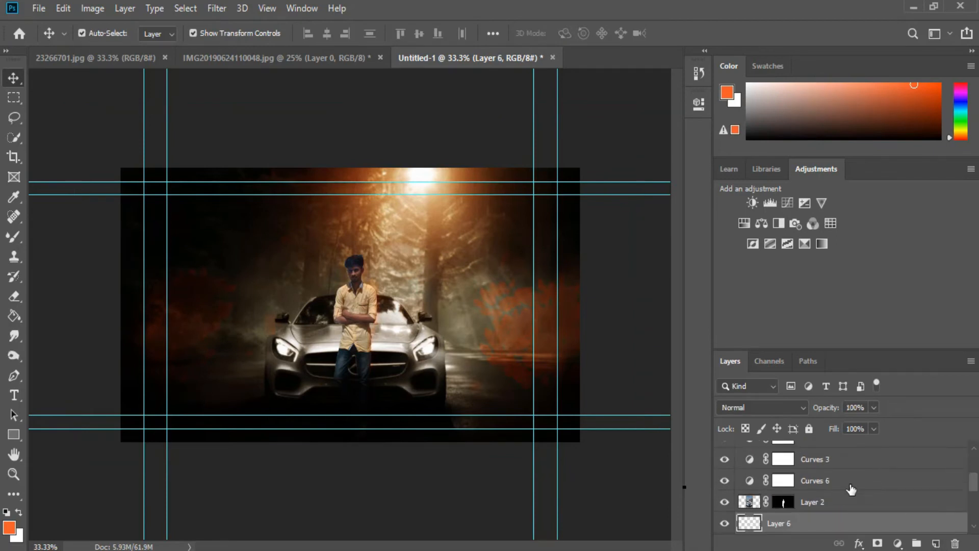
click(9, 527)
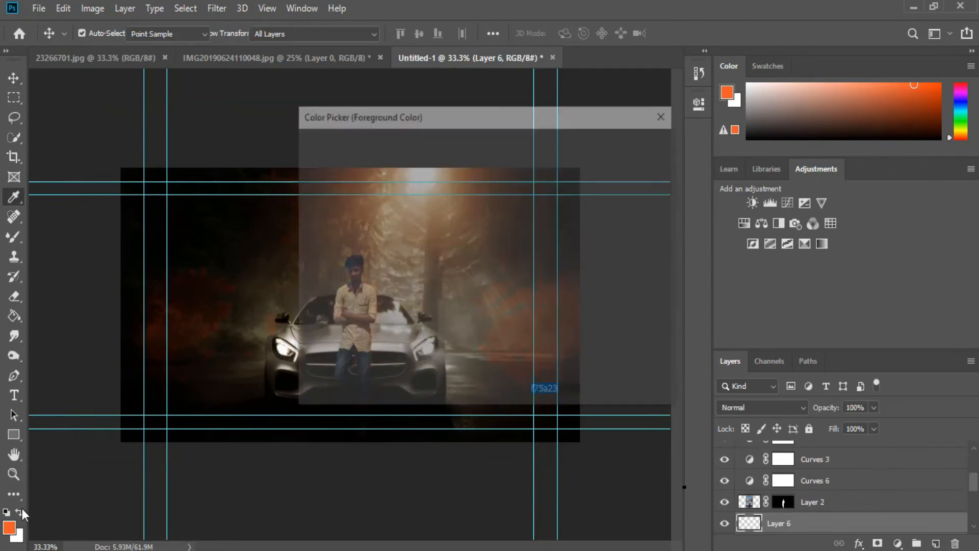
mouse_move(332, 312)
mouse_down()
mouse_move(306, 302)
mouse_move(316, 323)
mouse_move(395, 307)
mouse_move(256, 280)
mouse_move(258, 272)
mouse_up()
click(629, 143)
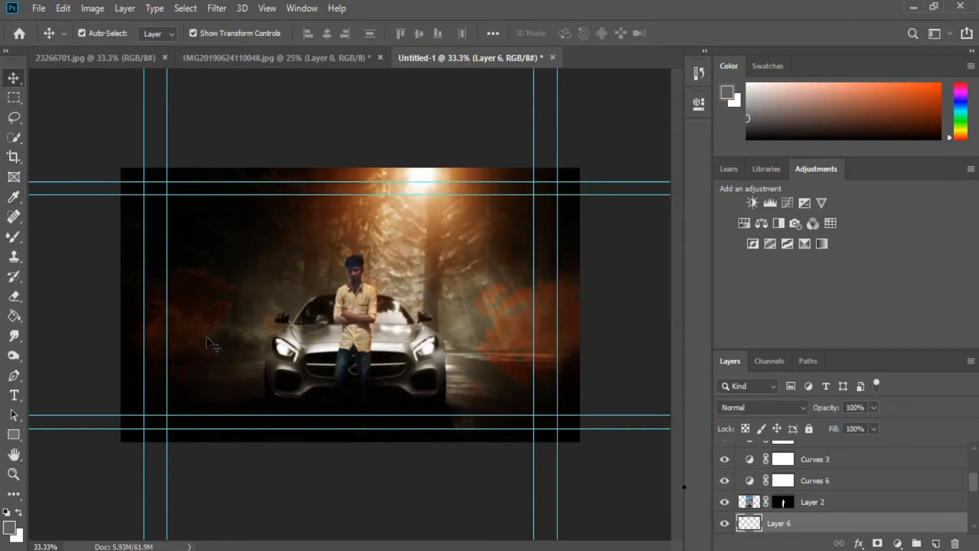
- Paint soft light grey mist patches around the car with a 200 px soft round brush and set the layer to Soft Light
click(14, 236)
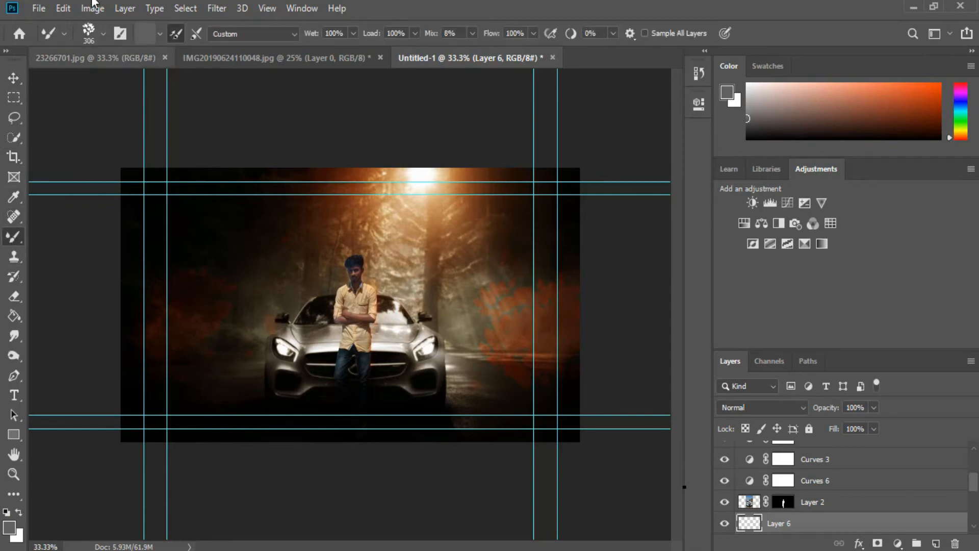
click(104, 35)
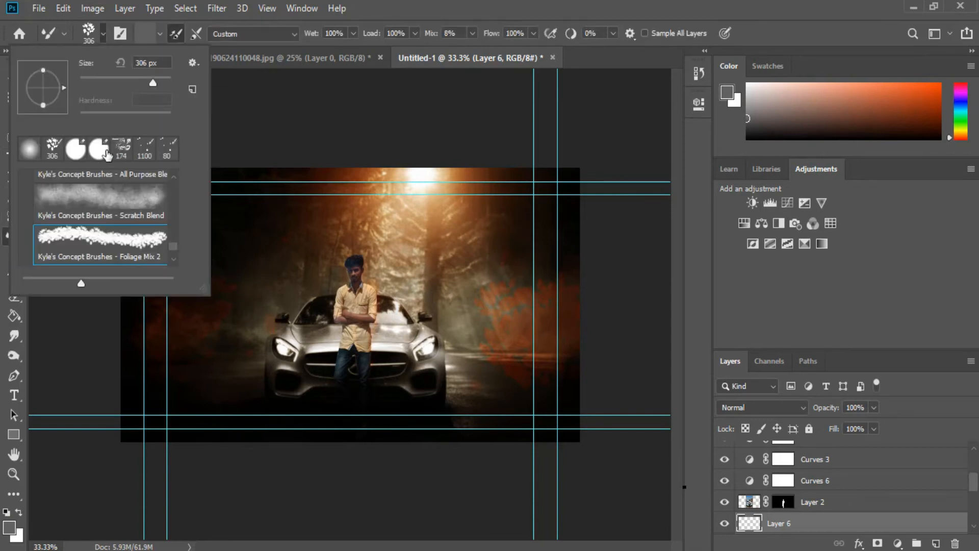
scroll(119, 213, down, 2)
click(120, 228)
click(245, 279)
click(230, 289)
mouse_move(227, 298)
mouse_down()
mouse_move(265, 307)
mouse_move(251, 282)
mouse_up()
mouse_move(452, 286)
mouse_down()
mouse_move(452, 341)
mouse_move(471, 284)
mouse_move(483, 367)
mouse_up()
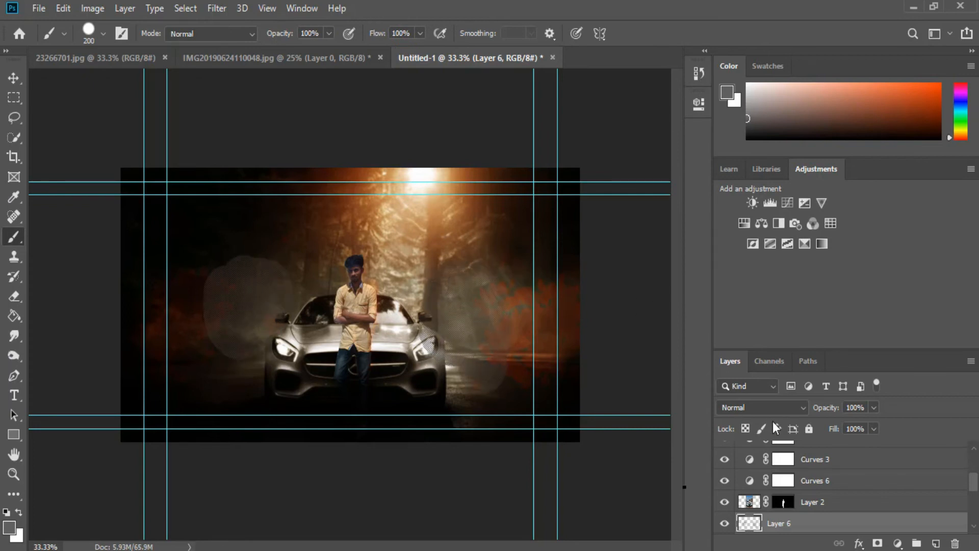
click(783, 407)
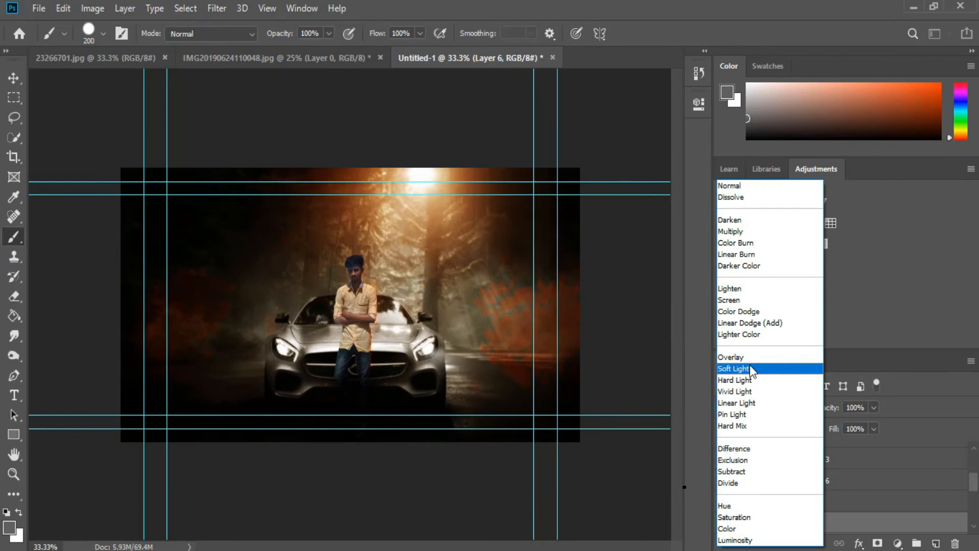
click(750, 365)
- Add a new layer, paint grey fog along the ground with a 500 px soft brush, and set its opacity to 75%
key(ctrl+1)
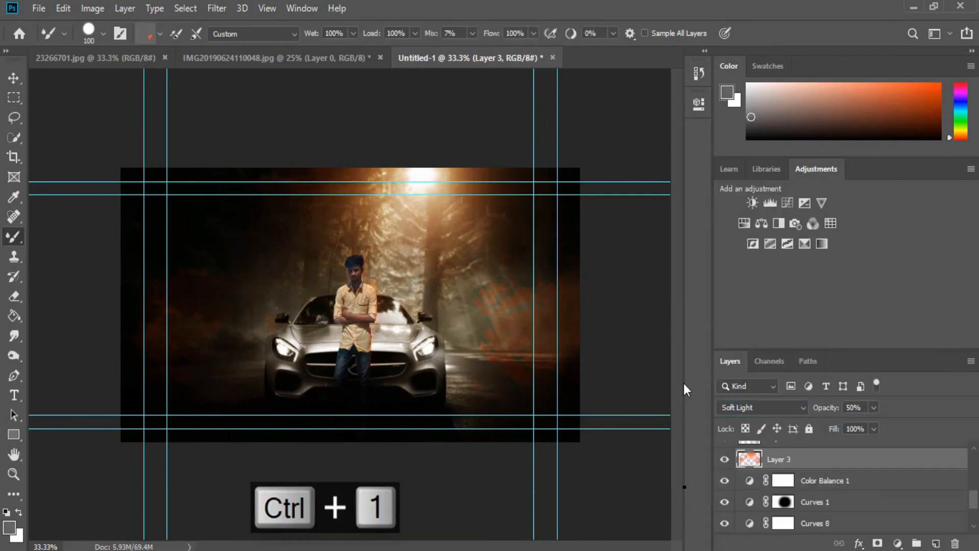
click(937, 544)
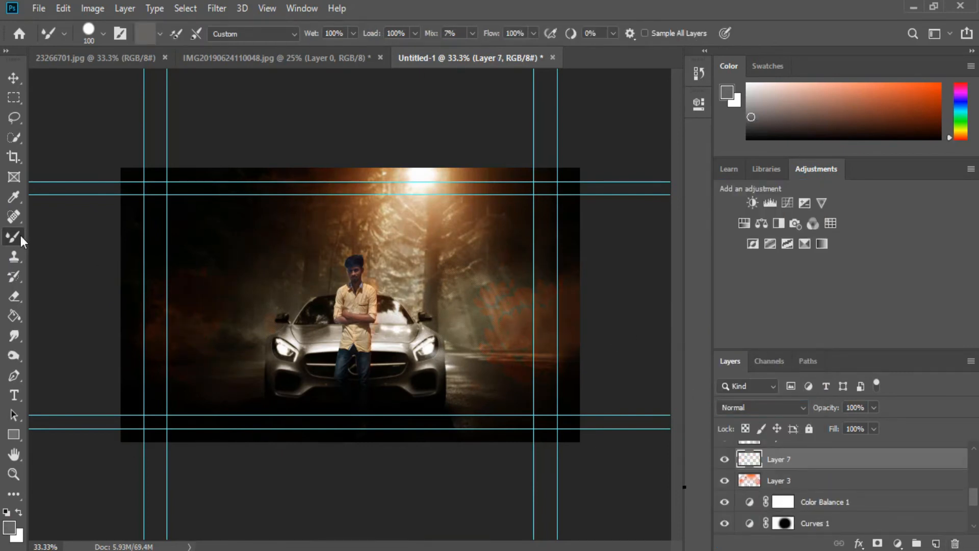
click(104, 33)
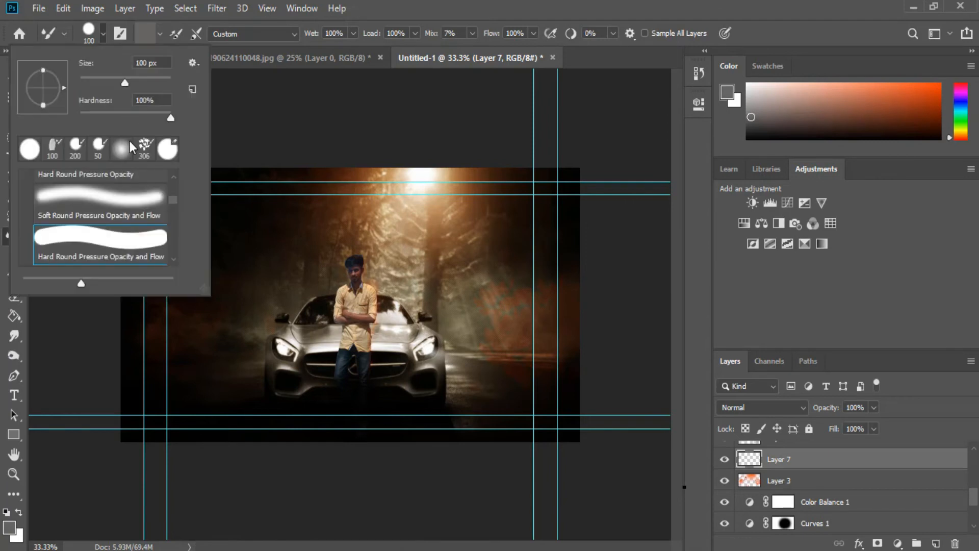
click(118, 228)
click(238, 296)
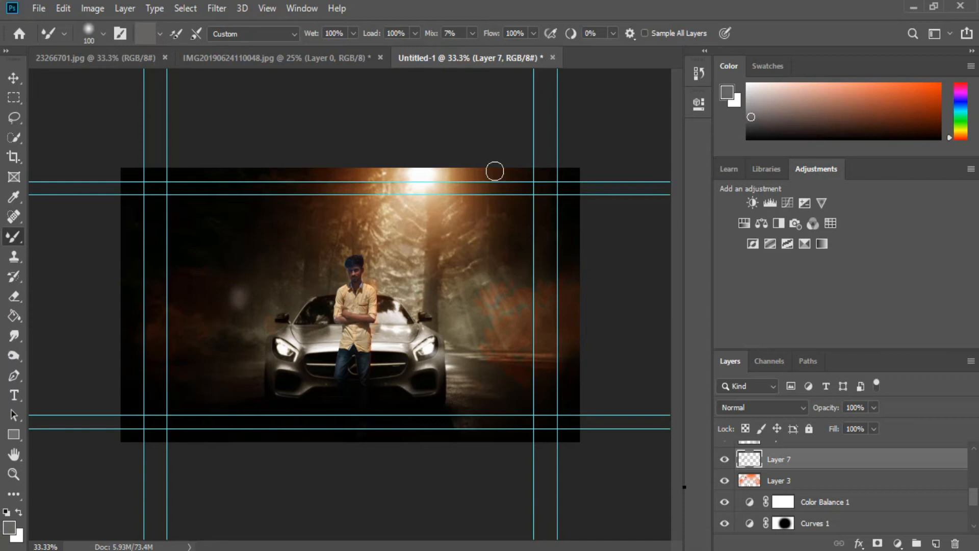
key(bracketright)
key(bracketright)
key(bracketright)
key(bracketright)
key(bracketright)
key(bracketright)
mouse_move(161, 383)
mouse_down()
mouse_move(136, 415)
mouse_move(225, 471)
mouse_move(512, 481)
mouse_move(573, 428)
mouse_move(621, 293)
mouse_move(494, 463)
mouse_move(142, 361)
mouse_move(81, 357)
mouse_move(179, 448)
mouse_move(479, 437)
mouse_move(249, 431)
mouse_move(188, 405)
mouse_move(295, 466)
mouse_move(332, 459)
mouse_move(337, 449)
mouse_up()
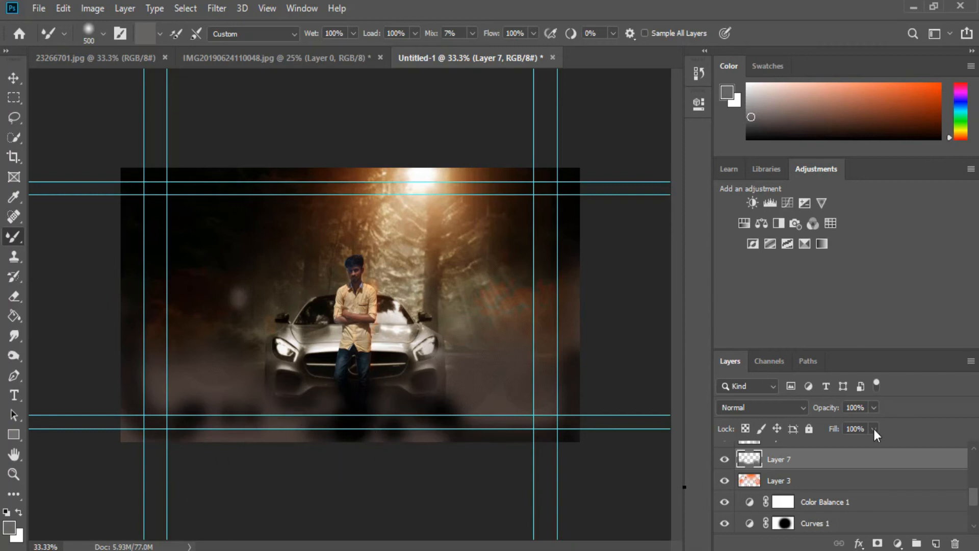
drag(870, 420, 850, 430)
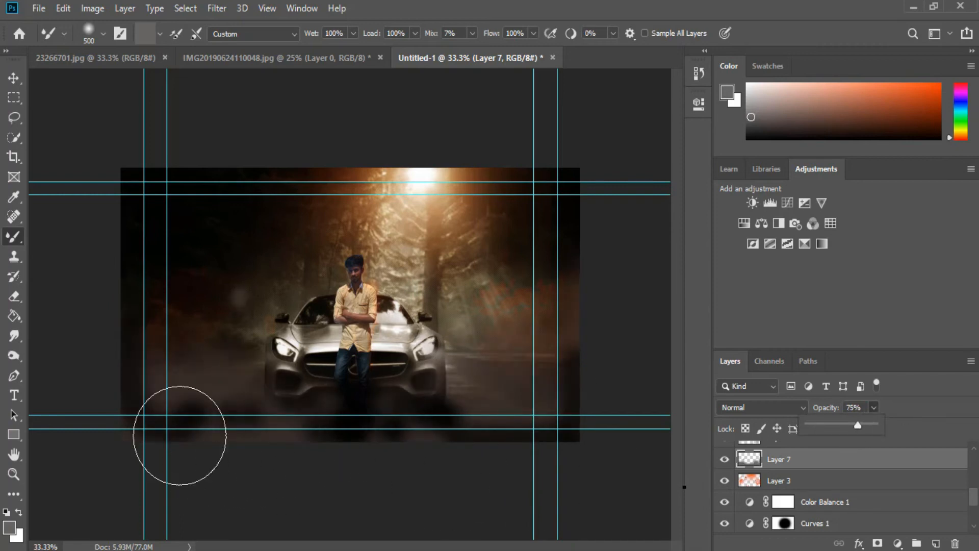
- Paint an extra fog stroke below the car with wetness at 70% and undo it
click(289, 445)
key(7)
drag(207, 341, 215, 391)
key(ctrl+z)
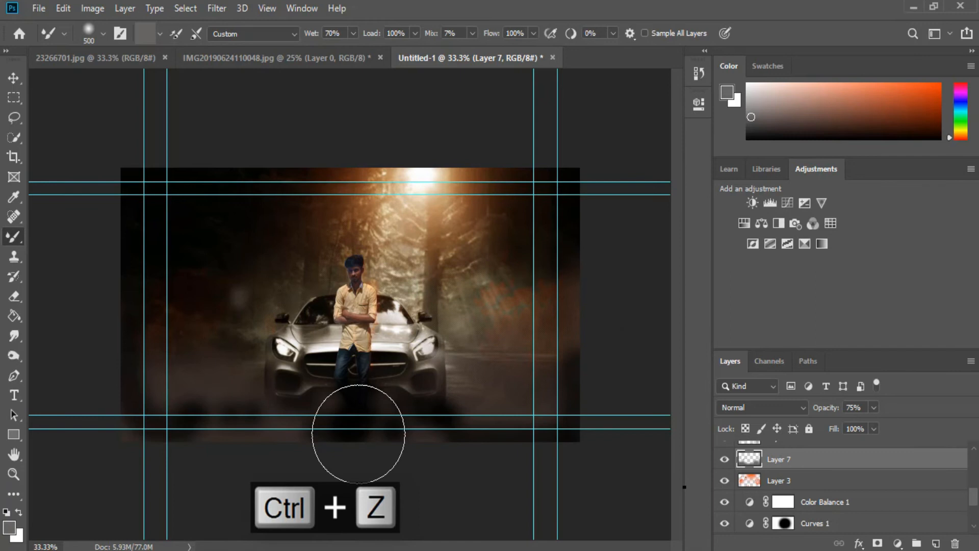
- Select Layer 3 in the layer stack and add a new empty layer
key(ctrl+1)
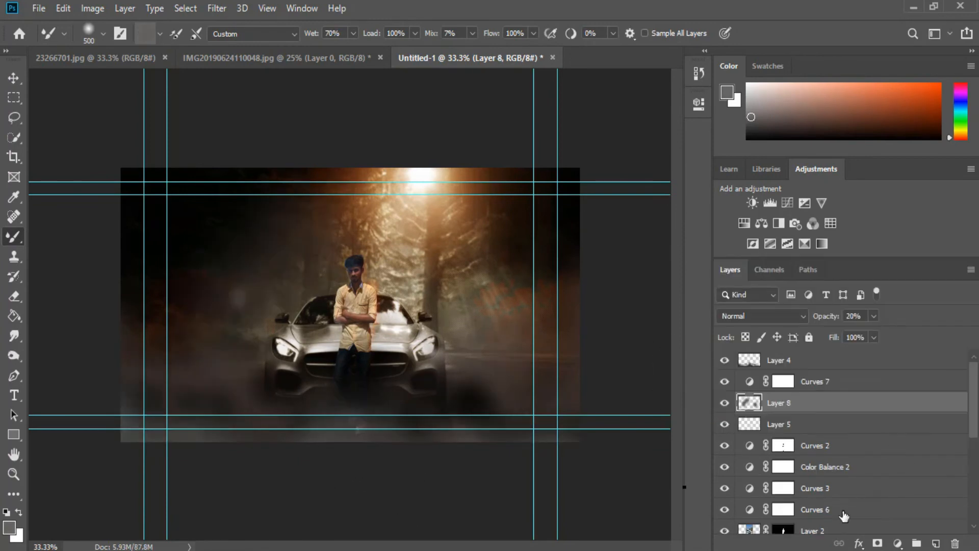
scroll(844, 513, down, 3)
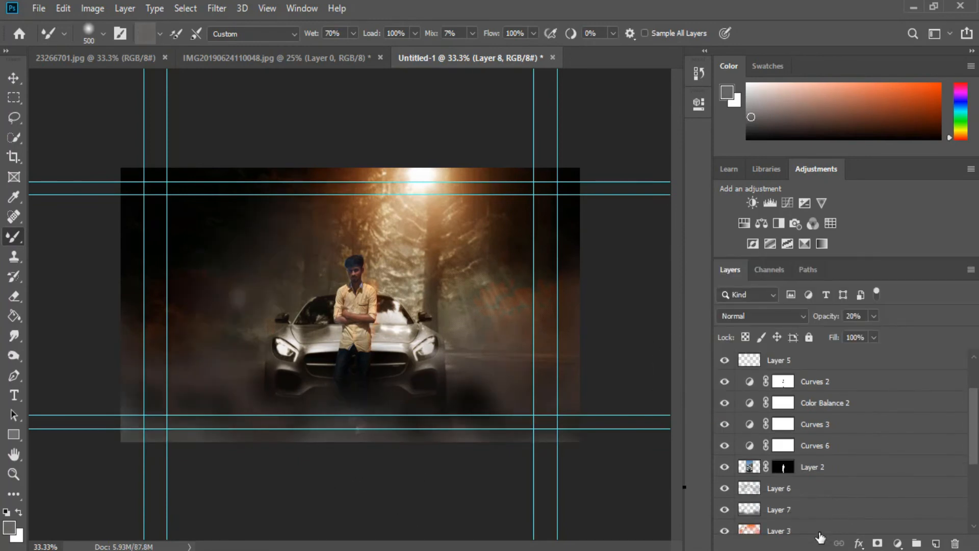
click(814, 529)
click(939, 544)
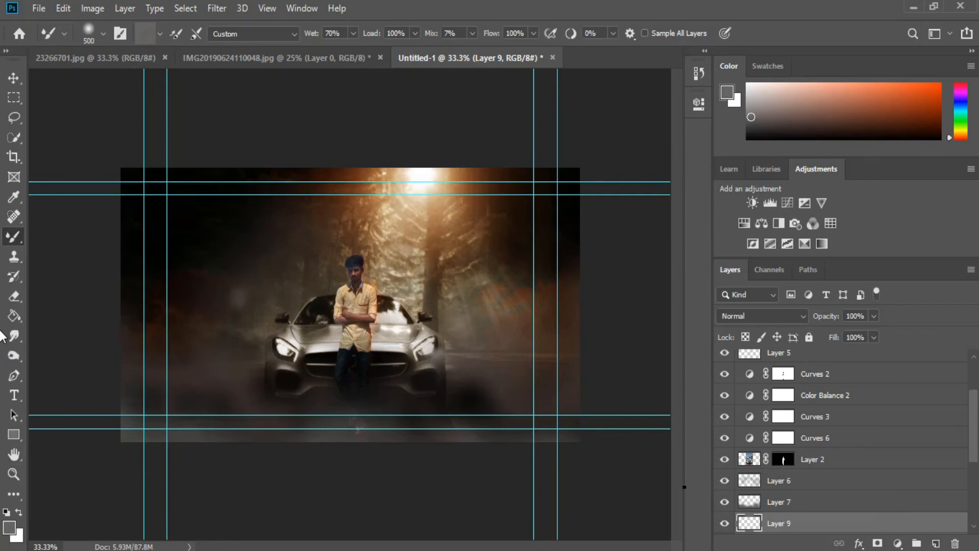
- Set the foreground colour to orange f96937
click(11, 527)
drag(403, 170, 445, 154)
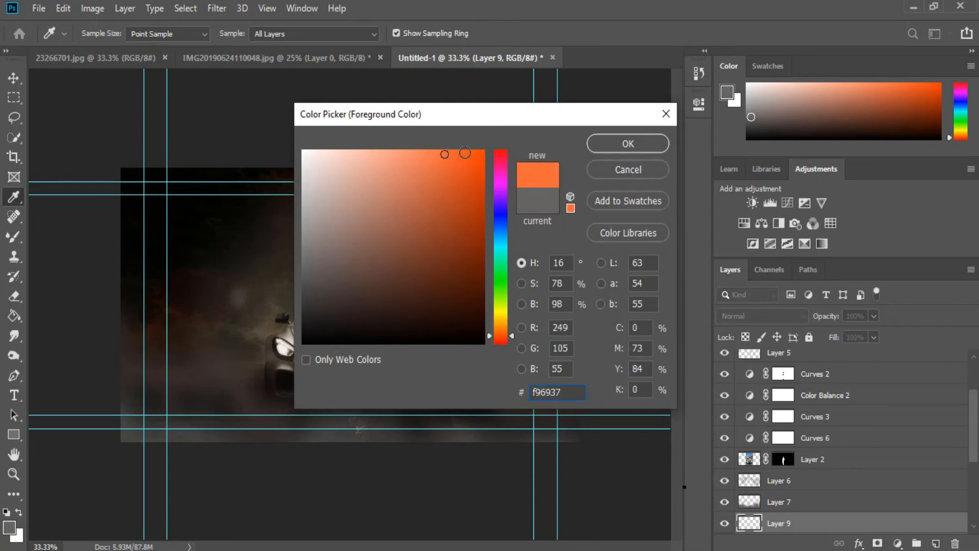
click(644, 140)
- Paint an orange glow over the car's hood beside the man and set the layer to Soft Light
key(b)
drag(387, 295, 438, 357)
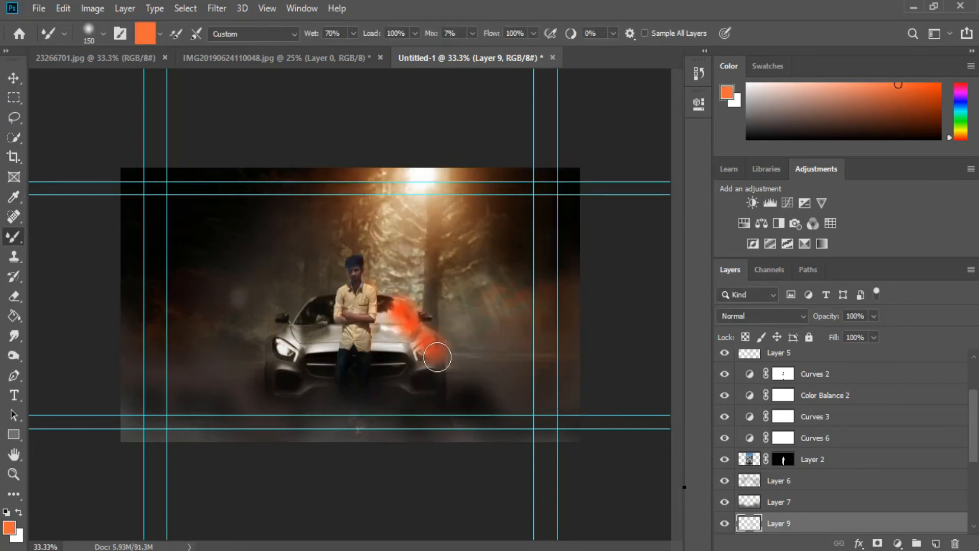
click(791, 315)
click(740, 370)
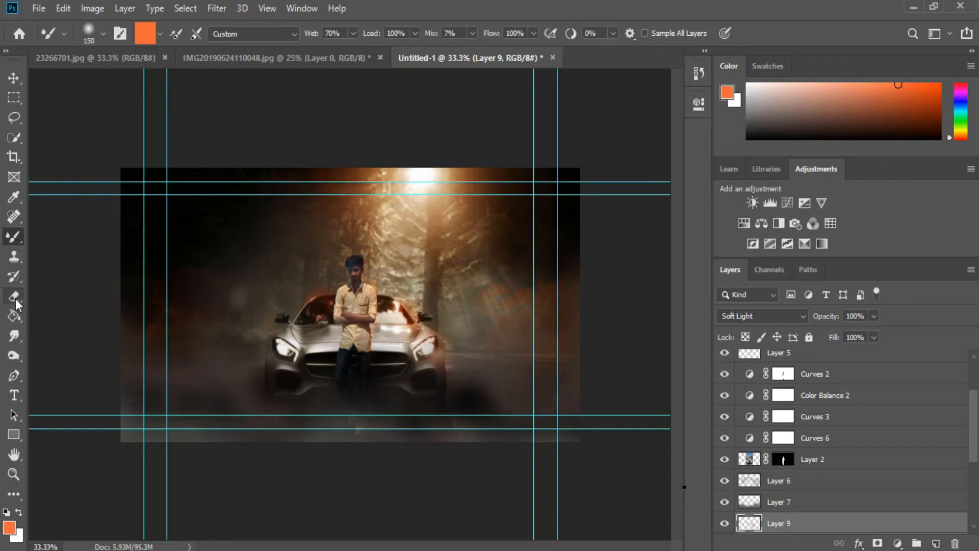
- Erase part of the orange glow near the car's left side with the Eraser at 21% opacity
click(13, 296)
mouse_move(298, 310)
mouse_down()
mouse_move(274, 345)
mouse_move(291, 291)
mouse_move(299, 307)
mouse_up()
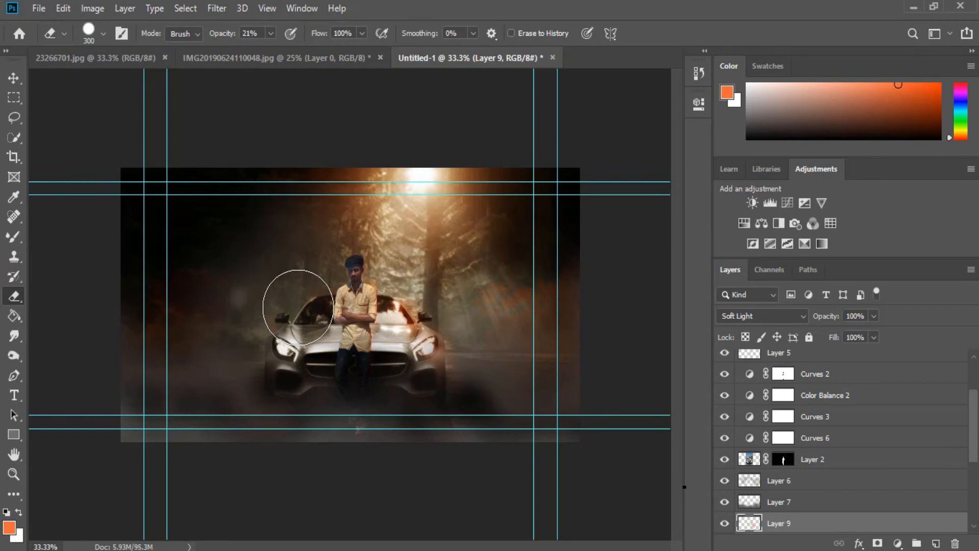
- Add a new layer, reset the foreground to black, and paint soft dark shadows over the road and forest sides
key(ctrl+1)
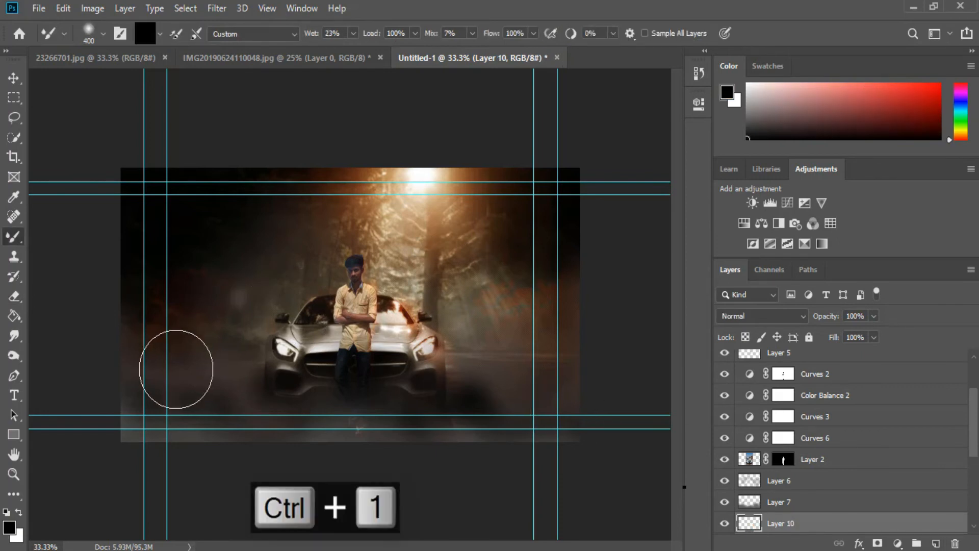
double_click(18, 513)
drag(201, 343, 225, 352)
drag(247, 273, 288, 268)
mouse_move(501, 326)
mouse_down()
mouse_move(520, 387)
mouse_move(518, 316)
mouse_up()
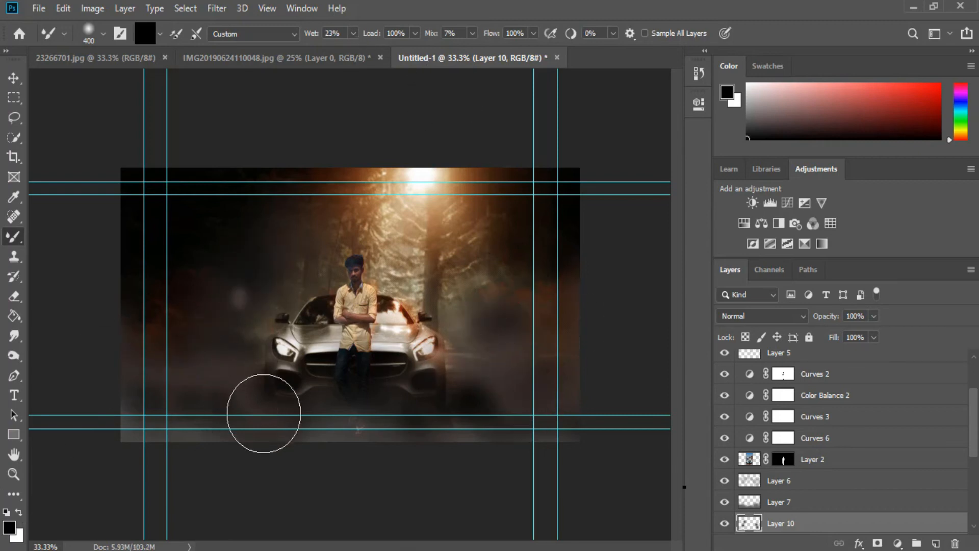
- Paint more soft black shadows over the lower-left road and the left forest area
drag(496, 383, 526, 336)
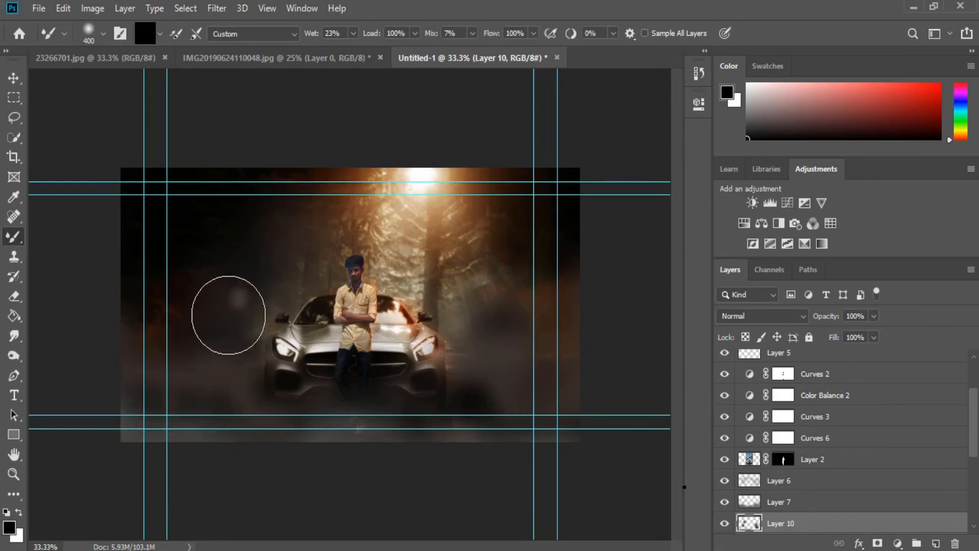
drag(289, 245, 308, 197)
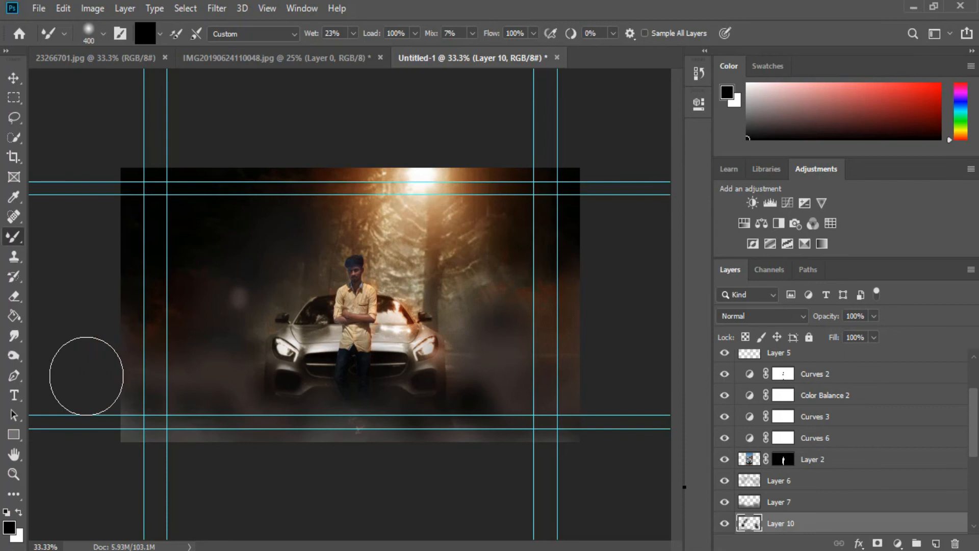
key(ctrl+1)
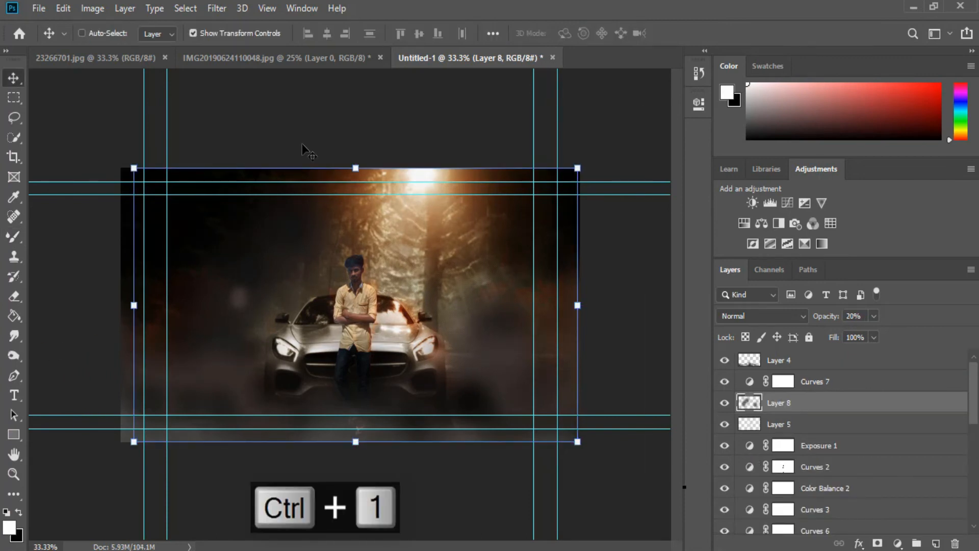
- Stamp all visible layers into a new merged layer at the top of the layer stack
key(ctrl+shift+alt+e)
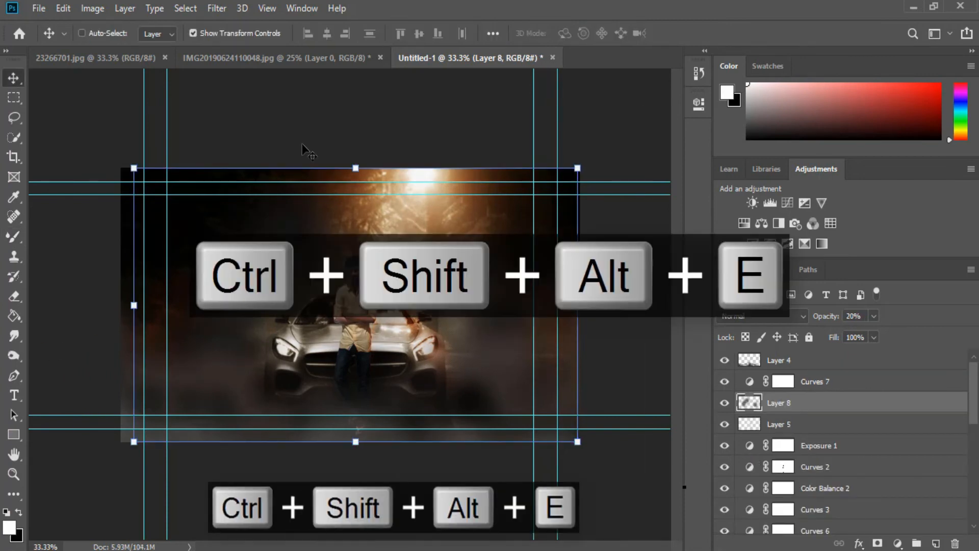
drag(827, 403, 837, 355)
key(ctrl+1)
- Open the Camera Raw Filter on the merged layer and set Temperature to -35 and Tint to -3
click(215, 9)
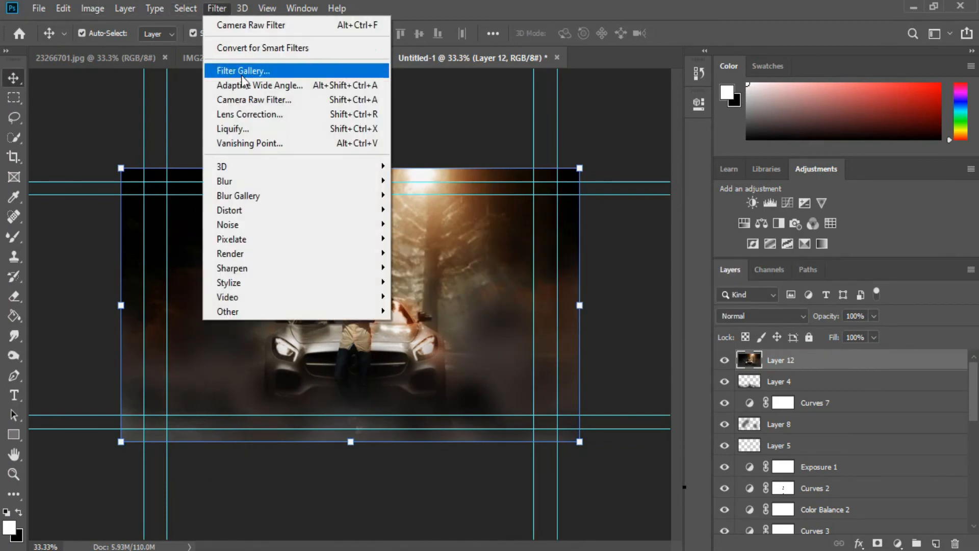
click(247, 99)
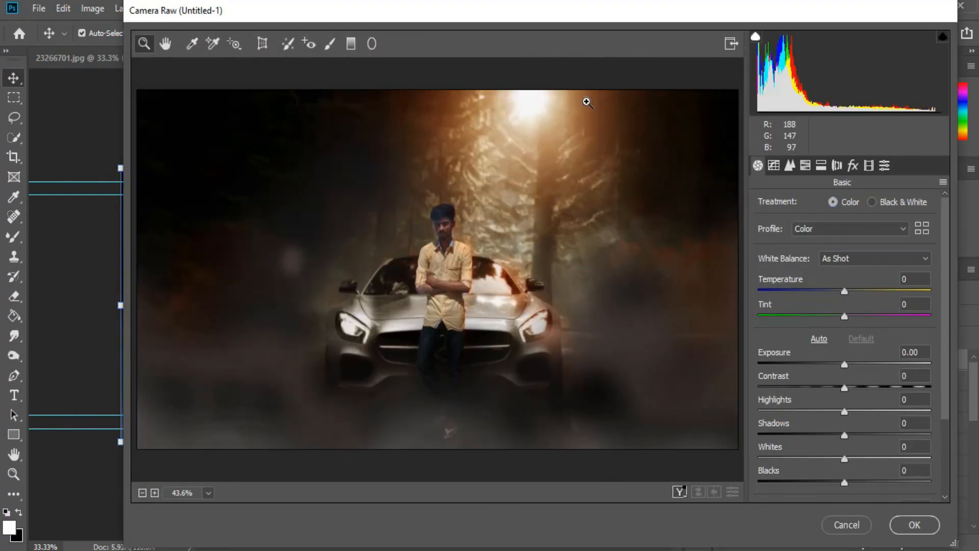
drag(832, 292, 815, 292)
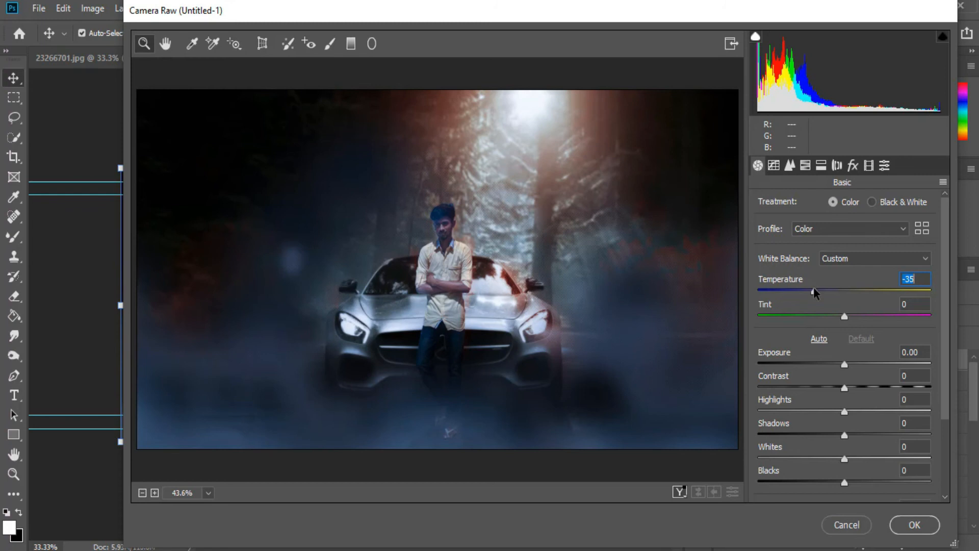
drag(844, 317, 842, 295)
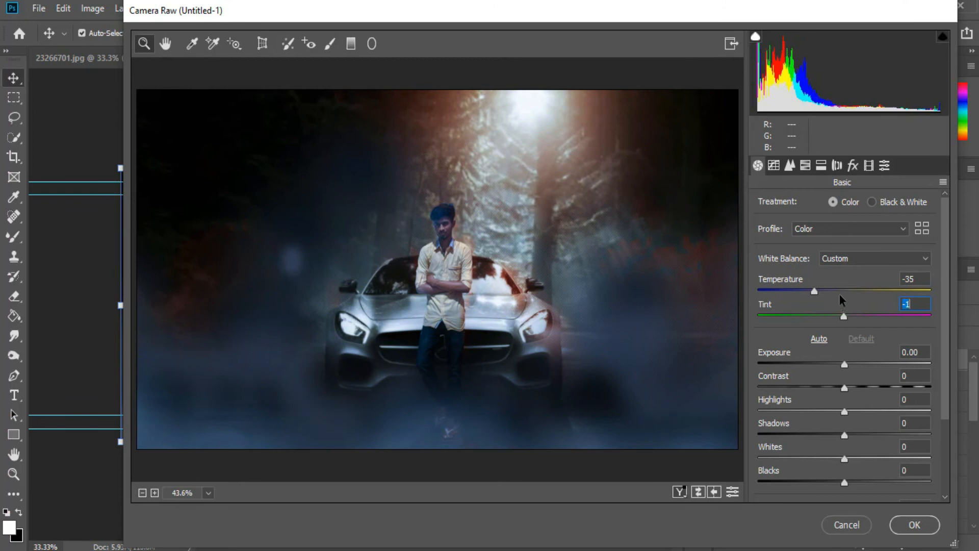
- Set the Noise Reduction Luminance to 1 in the Detail settings
click(789, 165)
mouse_move(792, 253)
mouse_down()
mouse_move(813, 252)
mouse_move(784, 252)
mouse_up()
drag(758, 354, 803, 332)
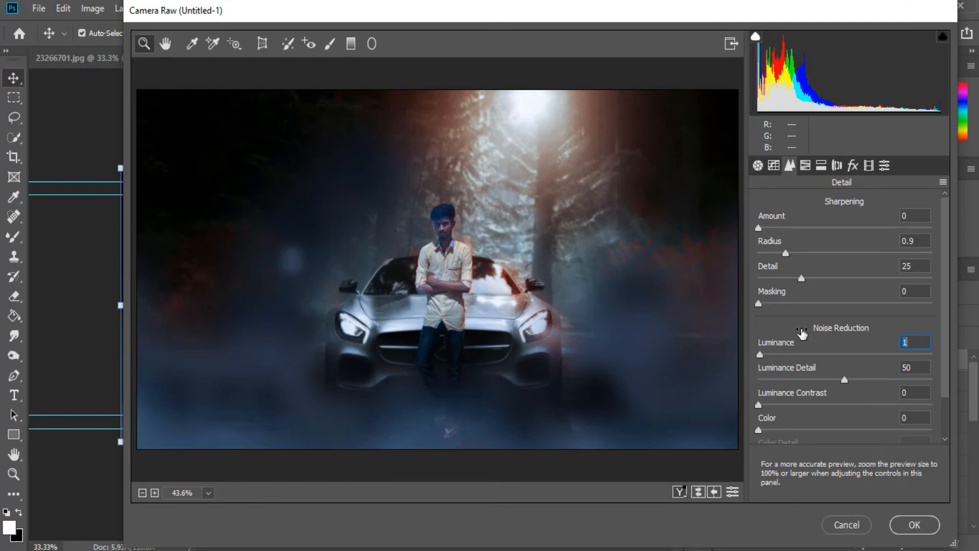
mouse_move(803, 333)
mouse_down()
mouse_move(812, 335)
mouse_move(804, 334)
mouse_up()
- Apply split toning: highlights hue 243, saturation 42, balance -59, shadows hue 219 and saturation 8
click(821, 165)
mouse_move(763, 226)
mouse_down()
mouse_move(892, 224)
mouse_move(757, 214)
mouse_up()
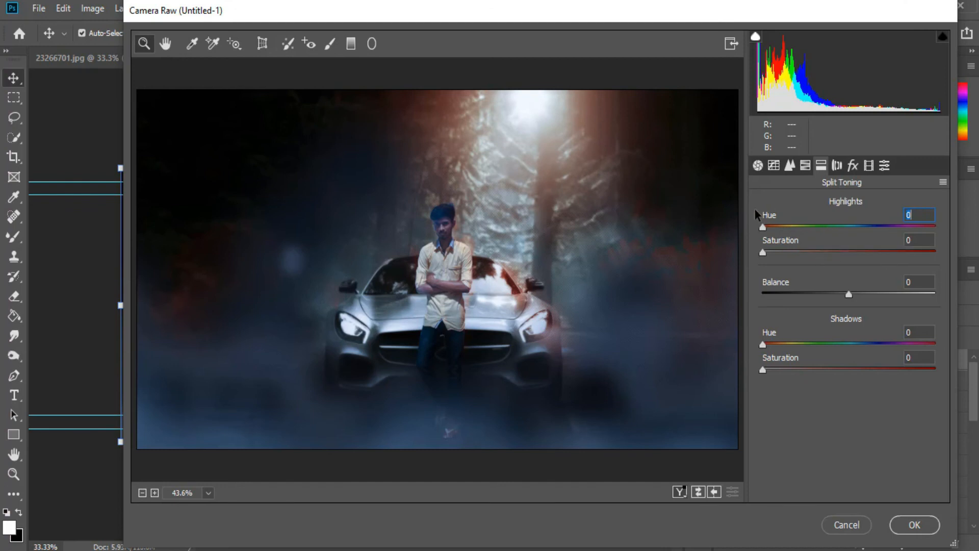
click(802, 228)
drag(802, 228, 819, 259)
drag(877, 250, 835, 249)
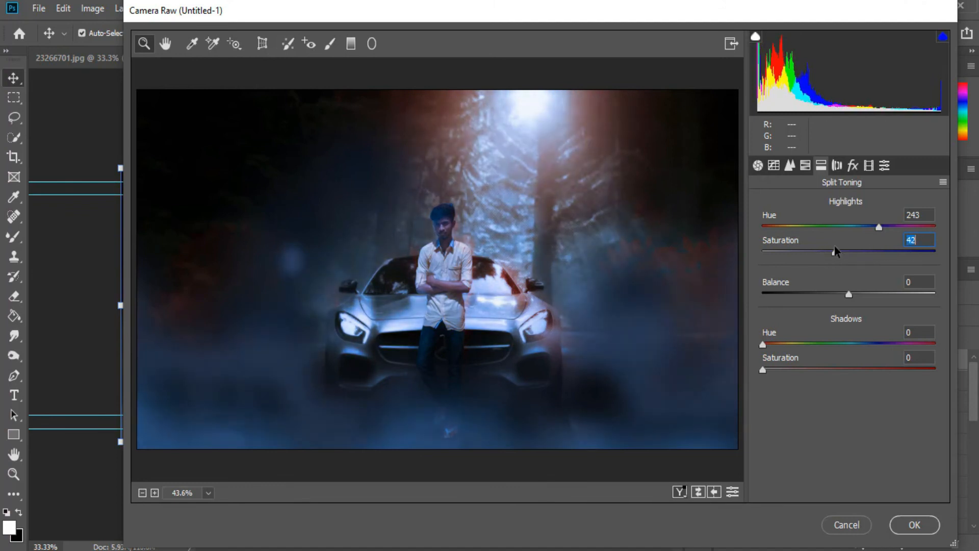
drag(850, 294, 798, 282)
drag(819, 346, 779, 370)
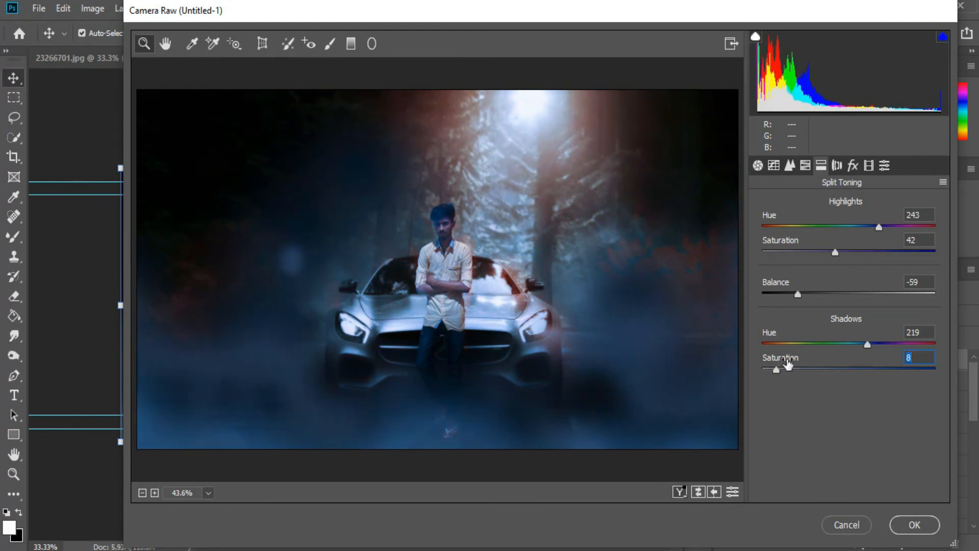
- Add a post-crop vignette with amount -33 and apply the Camera Raw filter
click(853, 165)
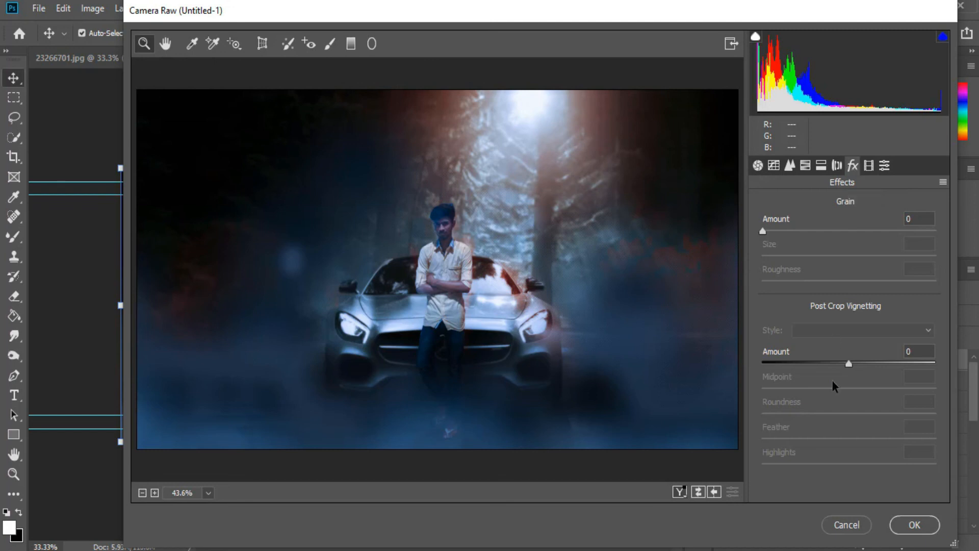
drag(845, 369, 818, 363)
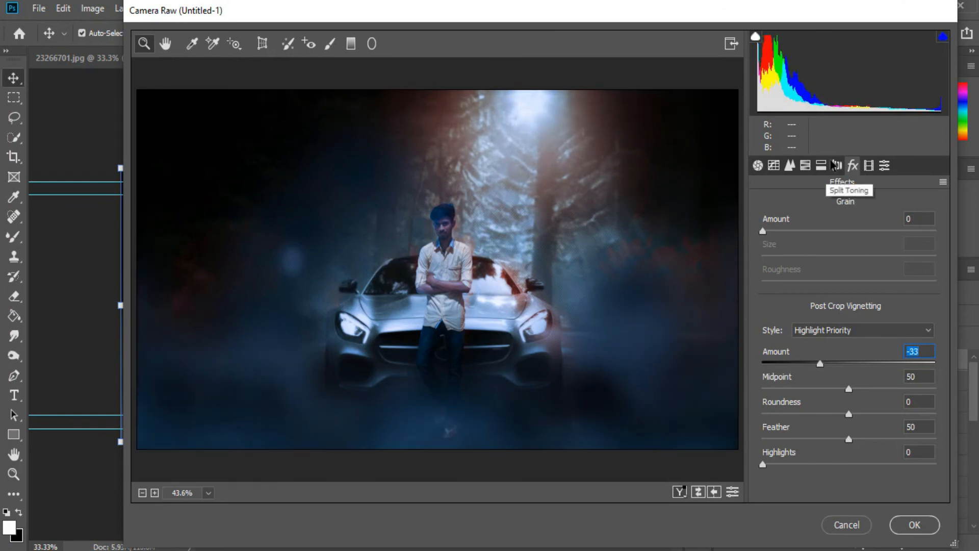
click(908, 524)
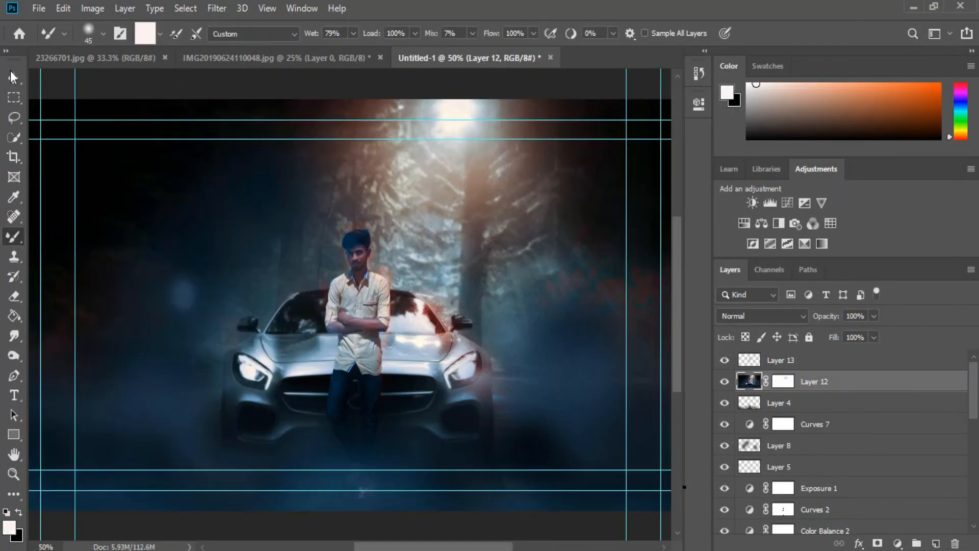
- Apply Brightness/Contrast to the merged layer with brightness -15 and contrast -20
key(v)
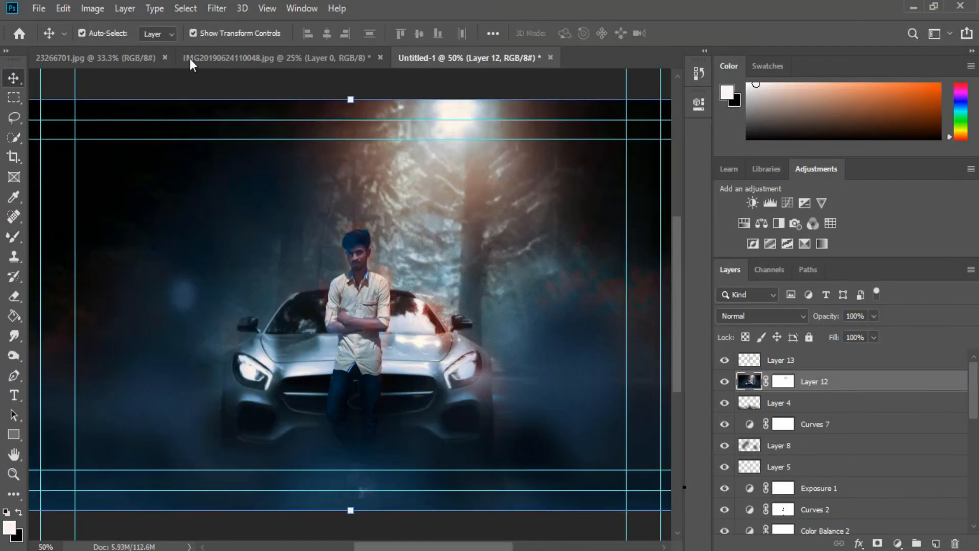
click(103, 7)
mouse_move(125, 50)
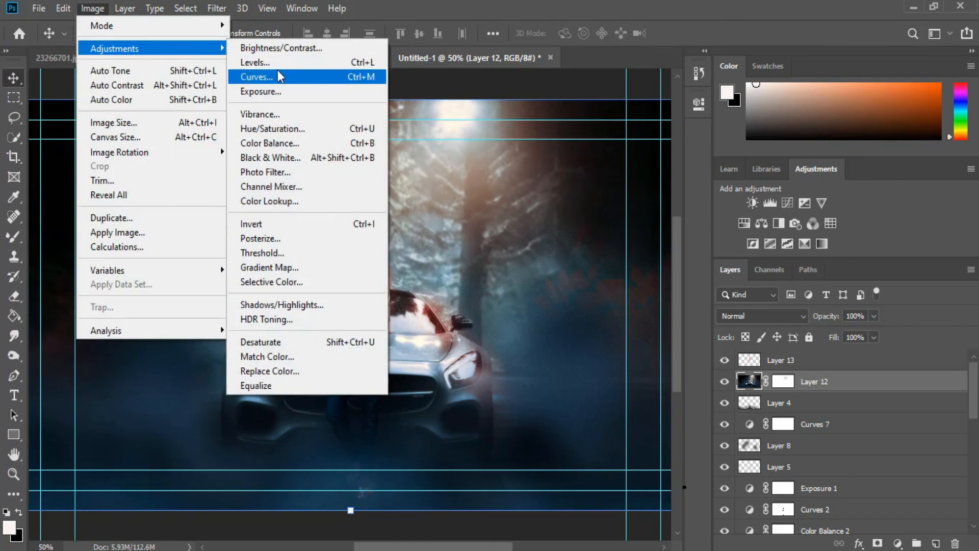
click(274, 48)
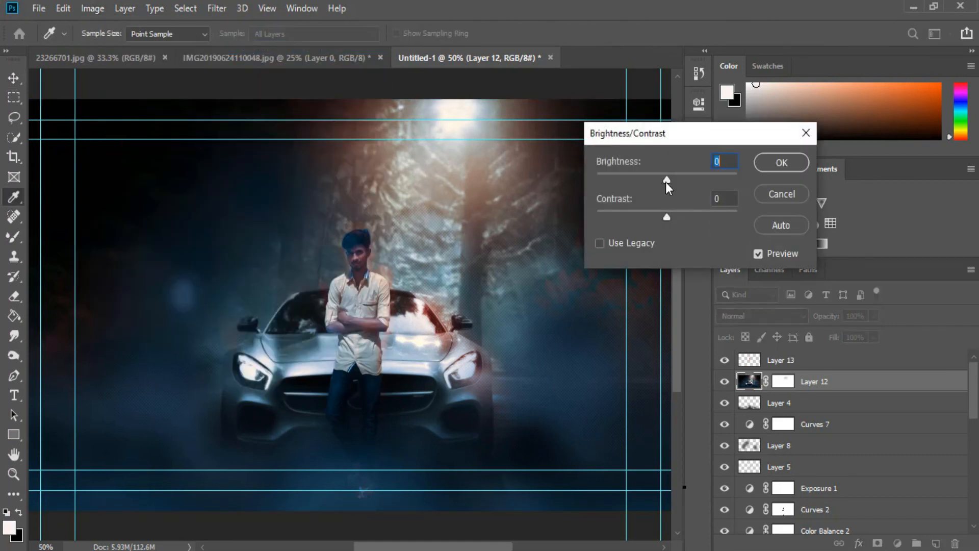
drag(648, 170, 660, 161)
drag(666, 215, 636, 200)
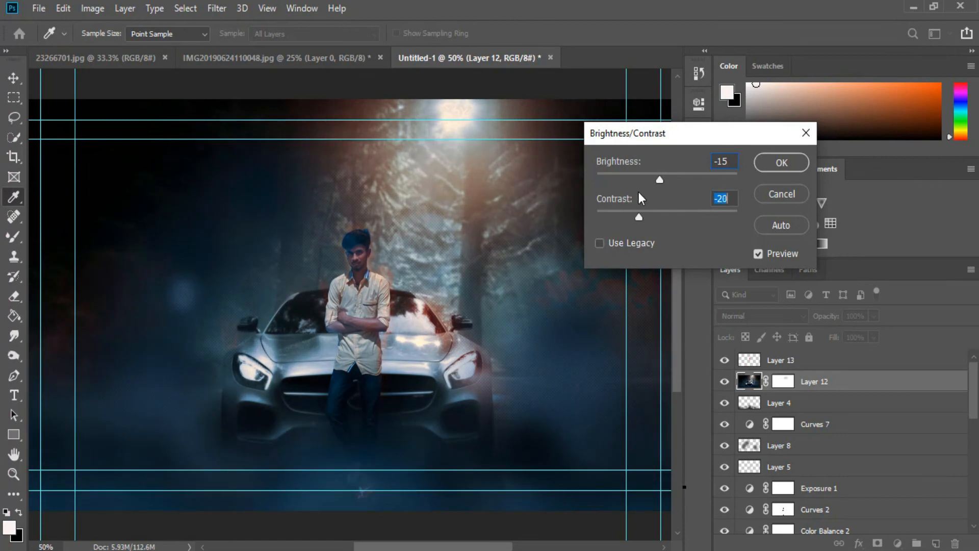
click(773, 162)
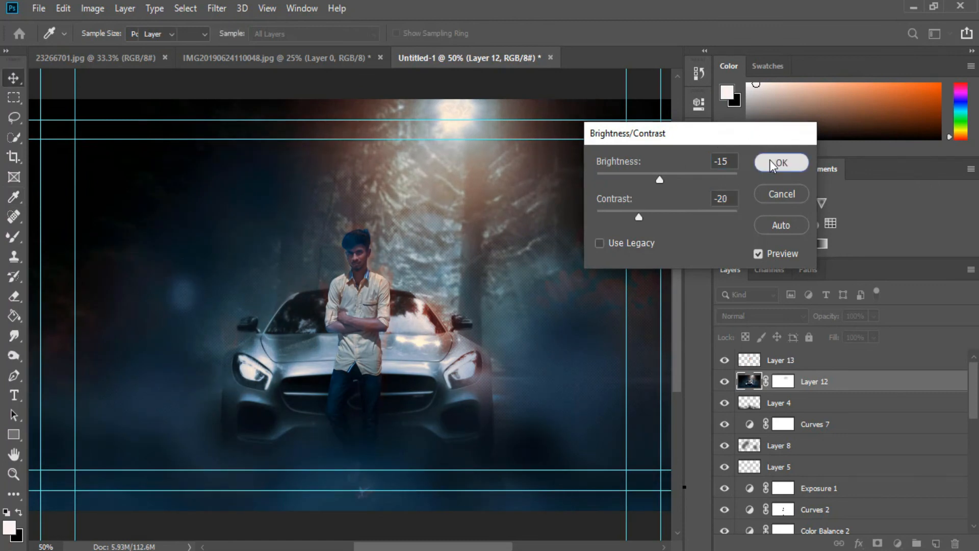
- Apply Color Balance to the midtones with colour levels -15, -4 and -17
click(93, 8)
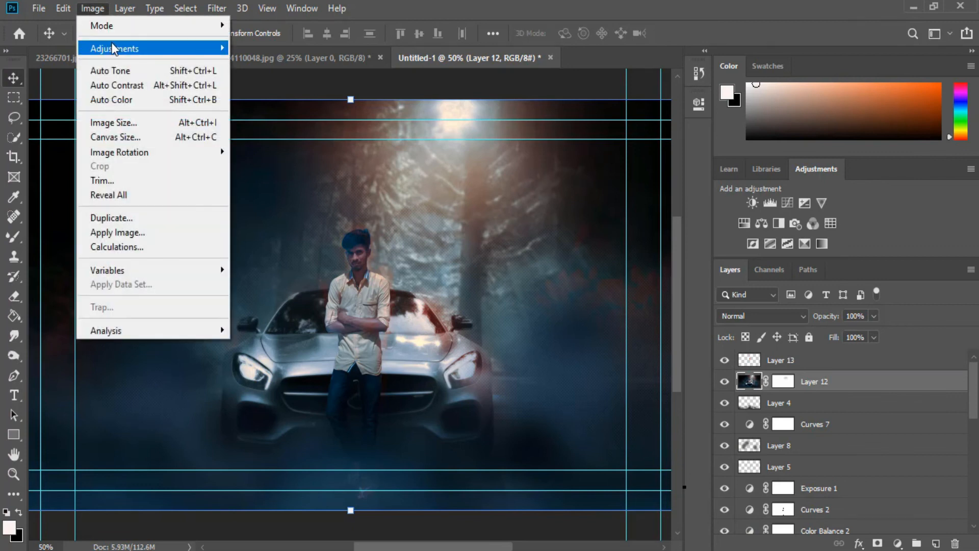
mouse_move(153, 48)
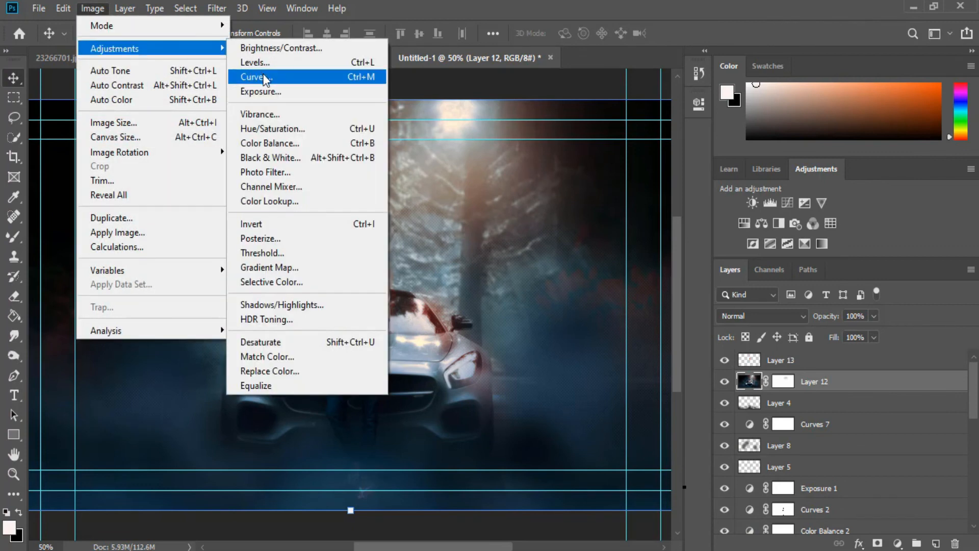
click(278, 143)
drag(575, 82, 681, 129)
mouse_move(718, 181)
mouse_down()
mouse_move(709, 180)
mouse_move(721, 179)
mouse_up()
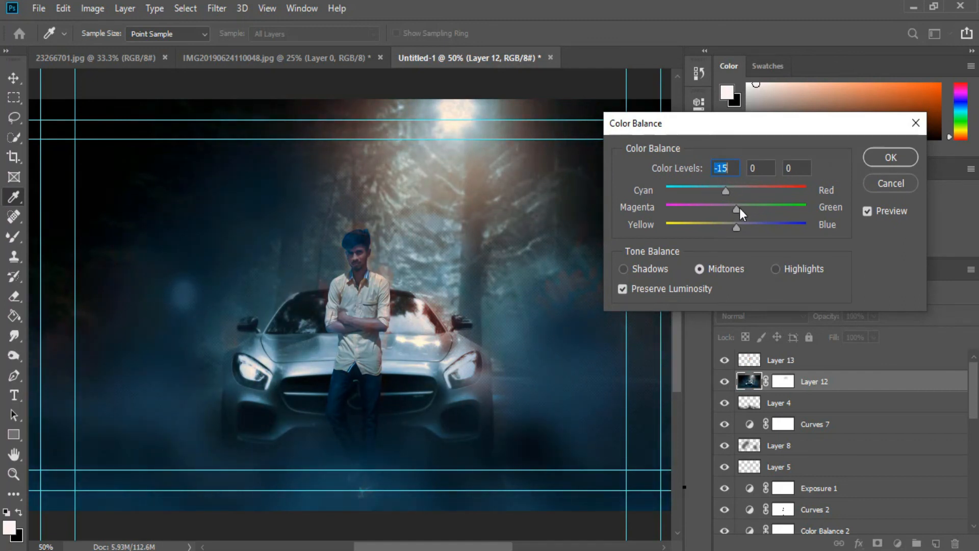
drag(737, 225, 733, 204)
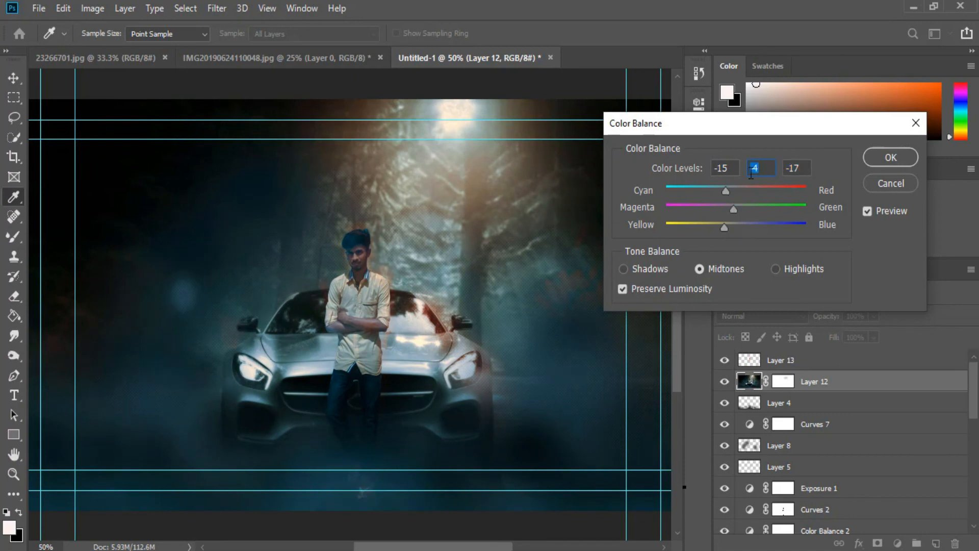
click(872, 153)
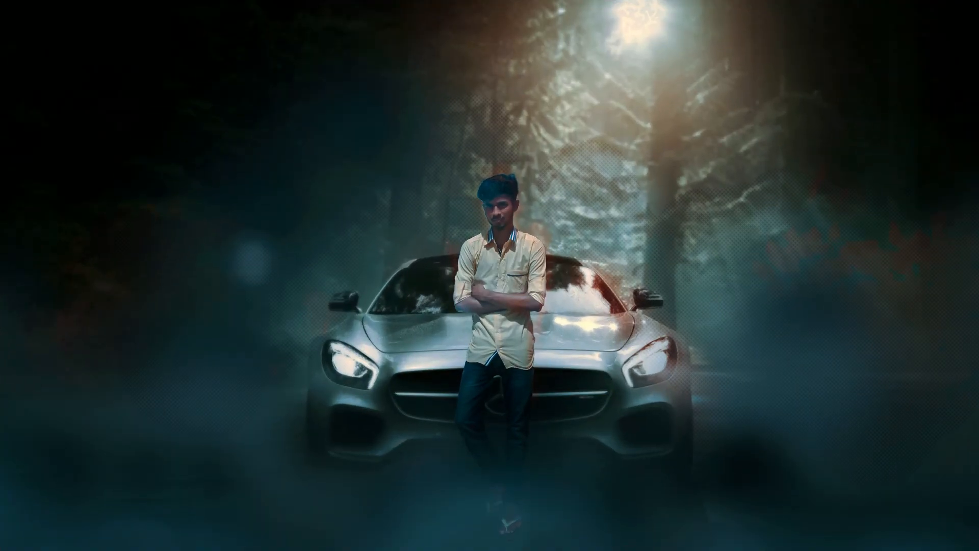